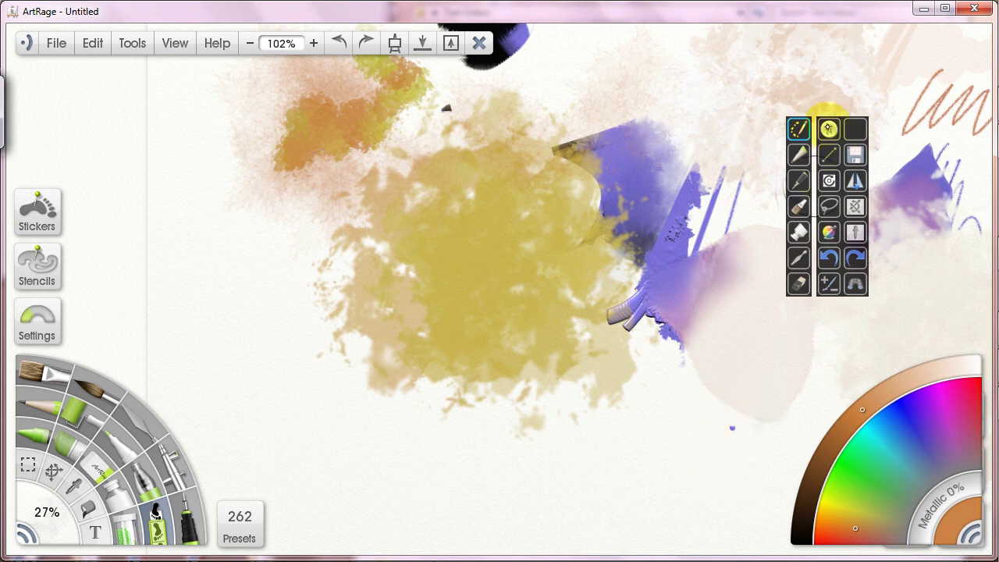
# - Open Toolbar Options from the floating toolbar's menu and shift the dialog left to uncover the toolbar
pyautogui.click(829, 128)
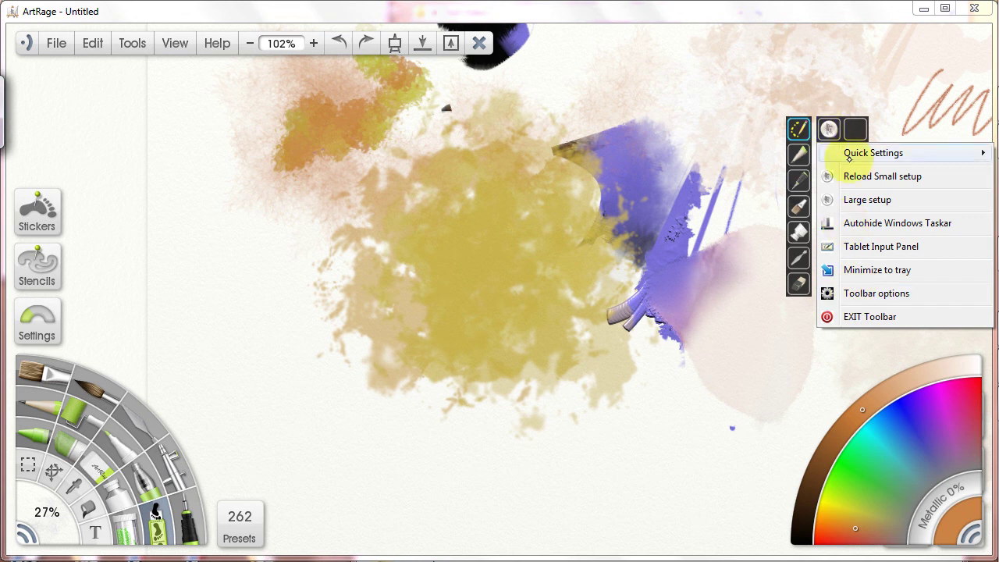
pyautogui.moveTo(866, 156)
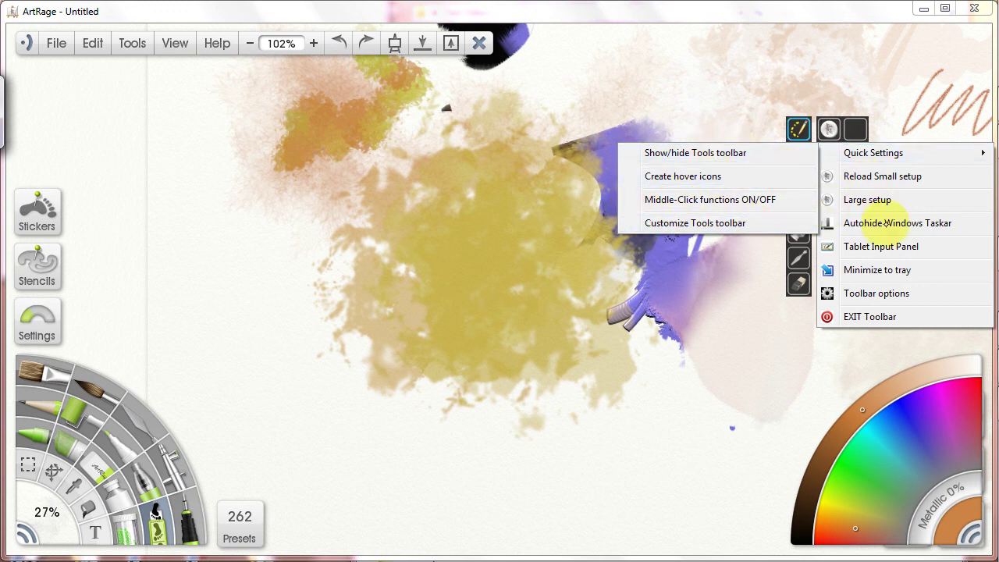
pyautogui.click(872, 295)
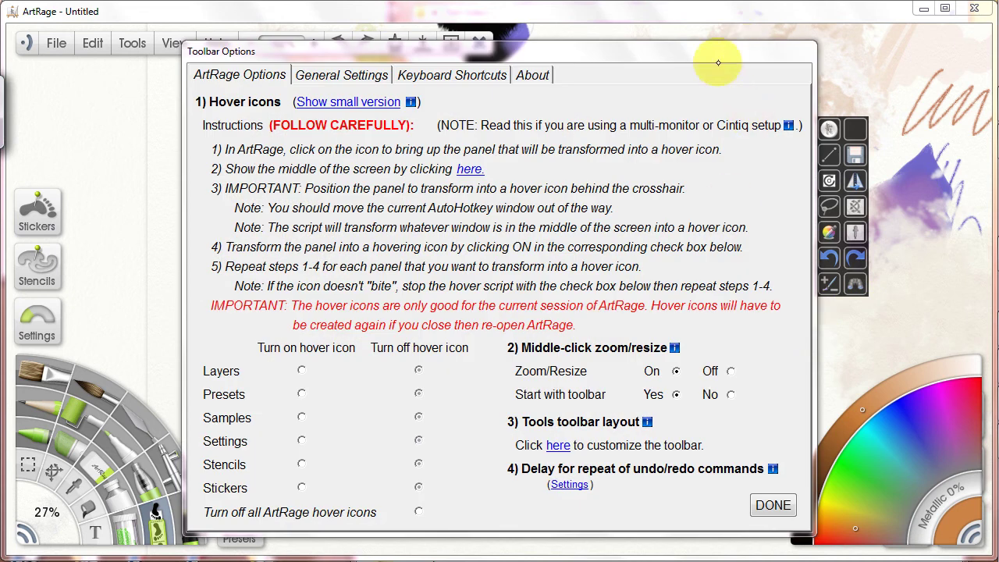
pyautogui.moveTo(751, 51); pyautogui.dragTo(660, 51)
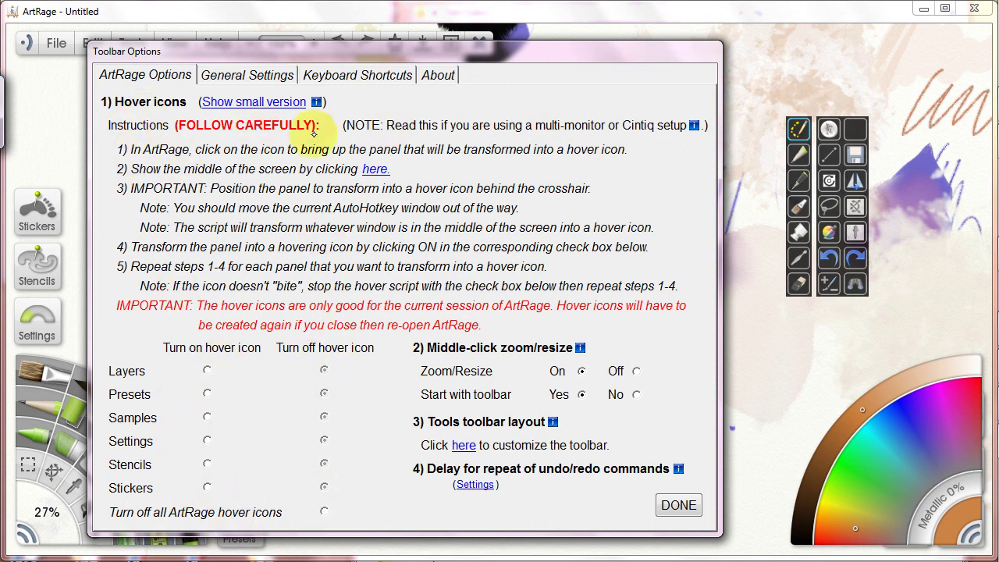
pyautogui.moveTo(316, 102)
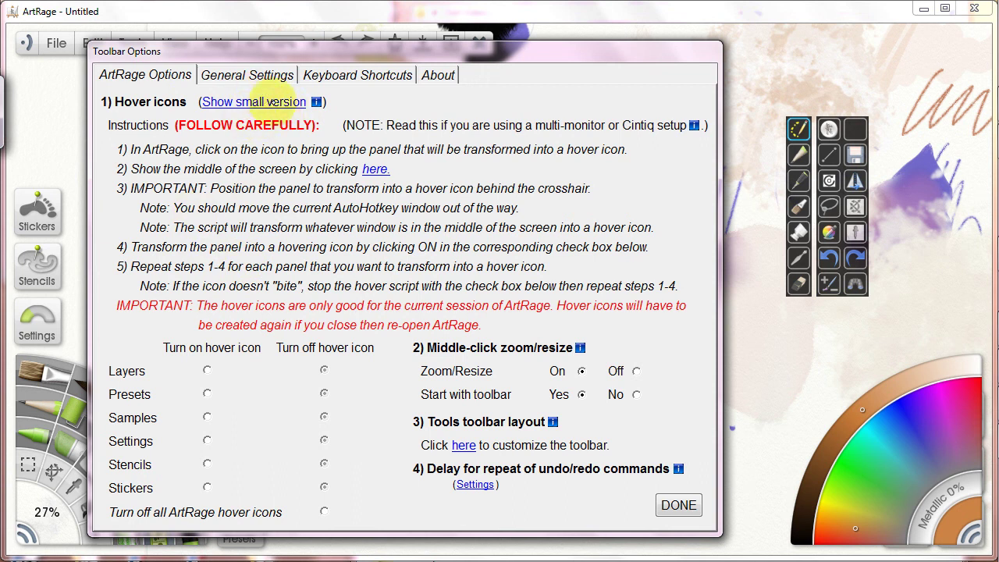
# - Switch to the small Icons dialog, place it at upper right beside the toolbar, and show crosshairs
pyautogui.click(272, 101)
pyautogui.moveTo(434, 169); pyautogui.dragTo(702, 62)
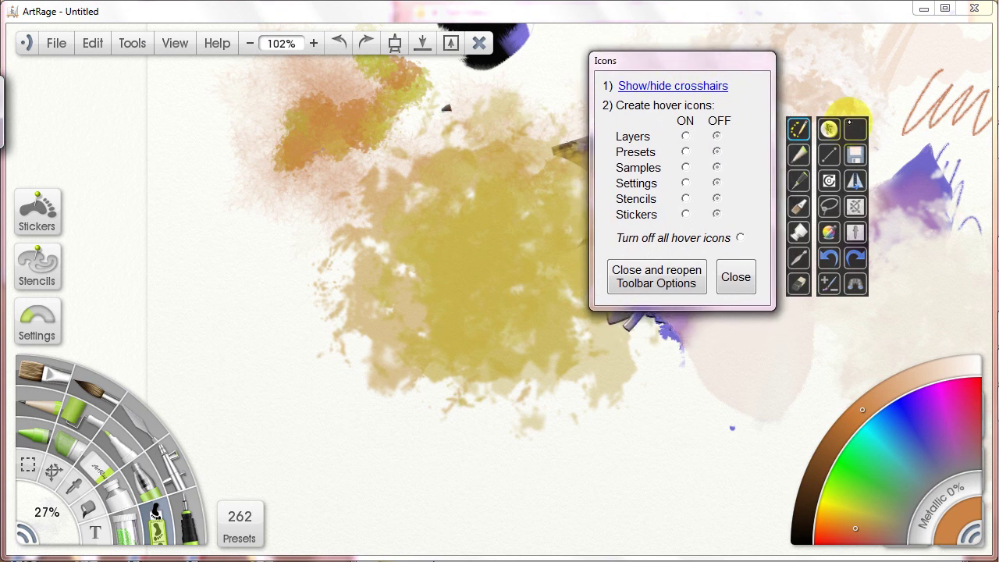
pyautogui.moveTo(816, 103); pyautogui.dragTo(839, 81)
pyautogui.moveTo(719, 56); pyautogui.dragTo(748, 53)
pyautogui.click(728, 83)
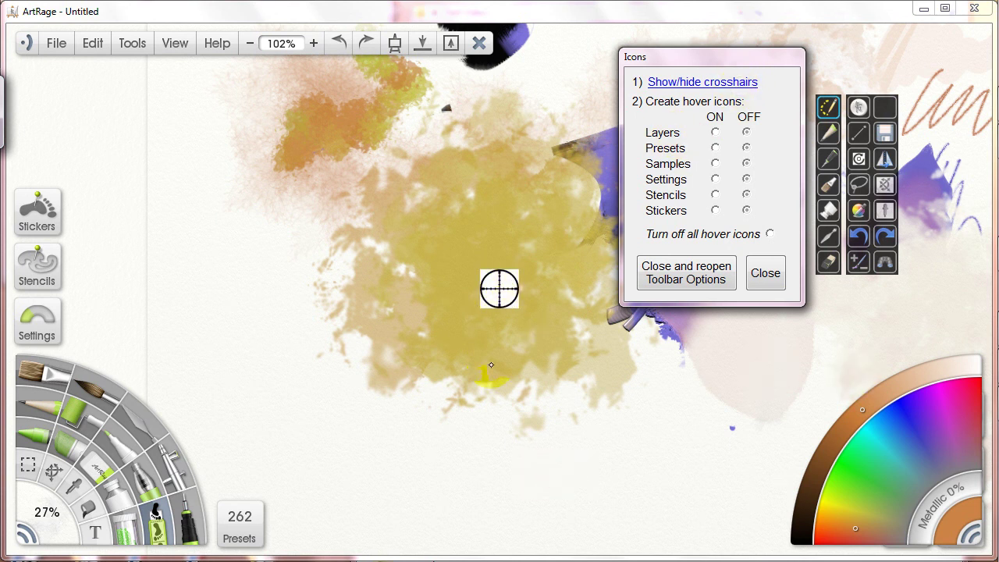
# - Open the Layer Panel from View and position it under the crosshair, parking the tool panel top right
pyautogui.click(175, 43)
pyautogui.click(223, 221)
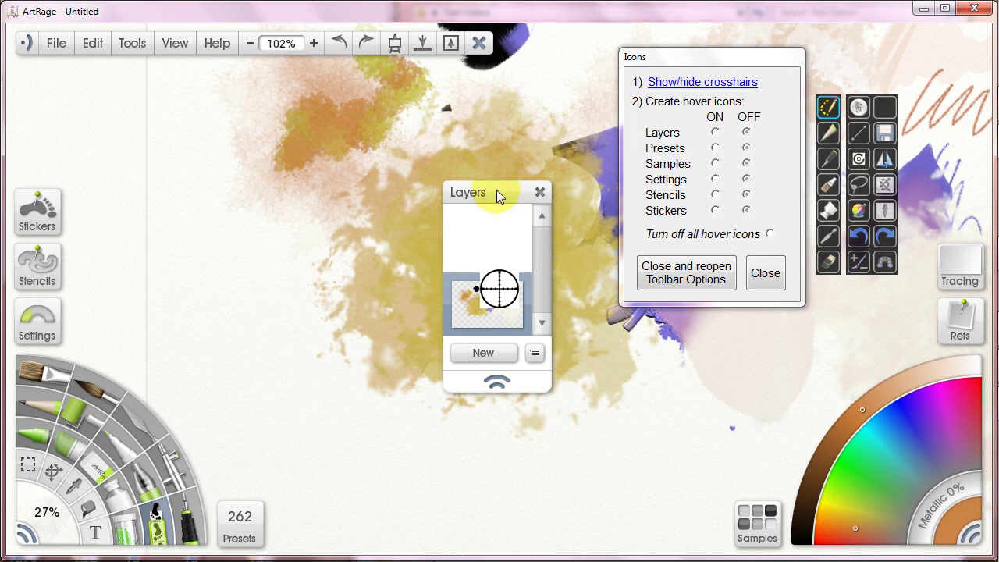
pyautogui.moveTo(515, 208); pyautogui.dragTo(295, 267)
pyautogui.click(314, 250)
pyautogui.click(966, 213)
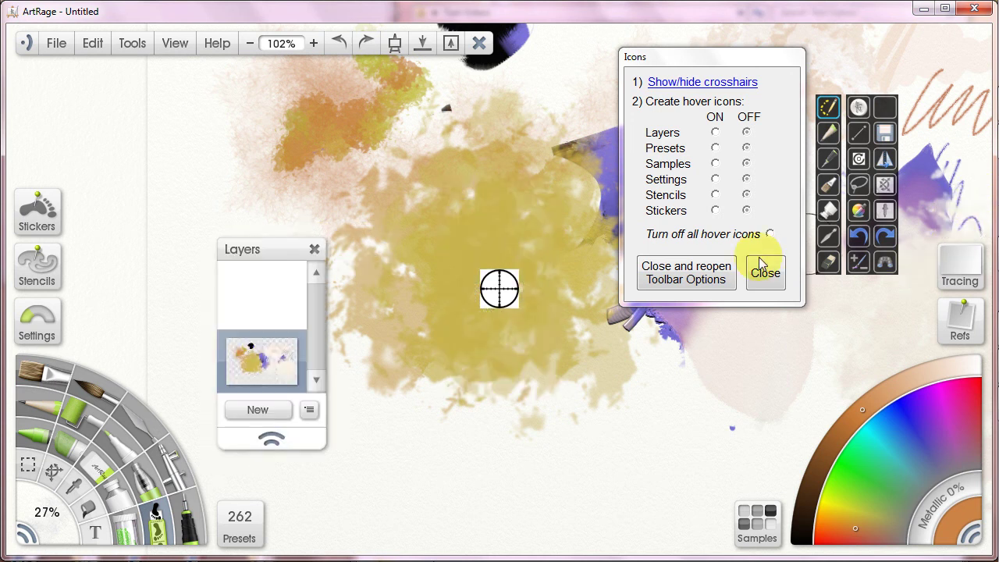
pyautogui.moveTo(263, 250); pyautogui.dragTo(491, 241)
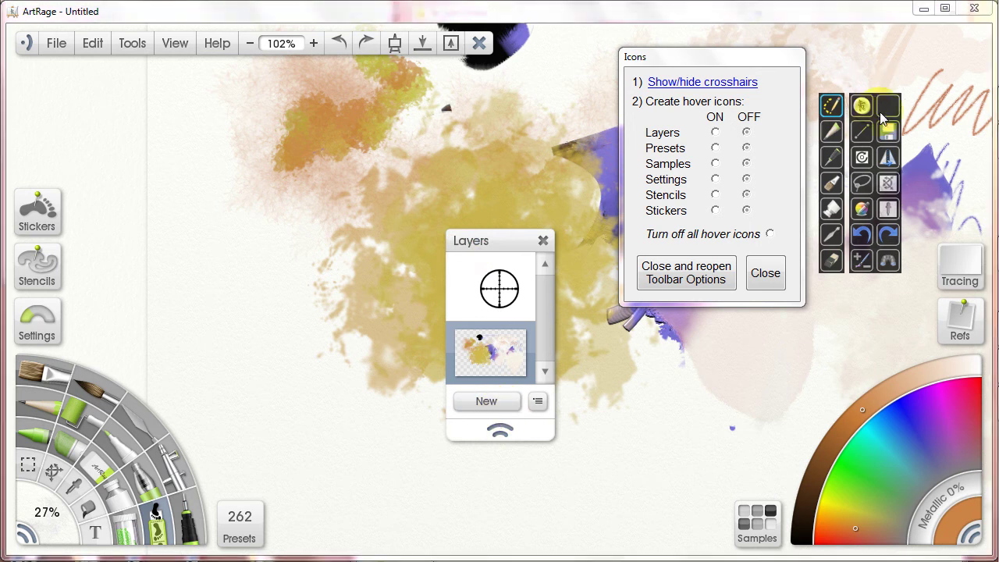
pyautogui.moveTo(883, 107); pyautogui.dragTo(908, 97)
pyautogui.moveTo(762, 52); pyautogui.dragTo(501, 154)
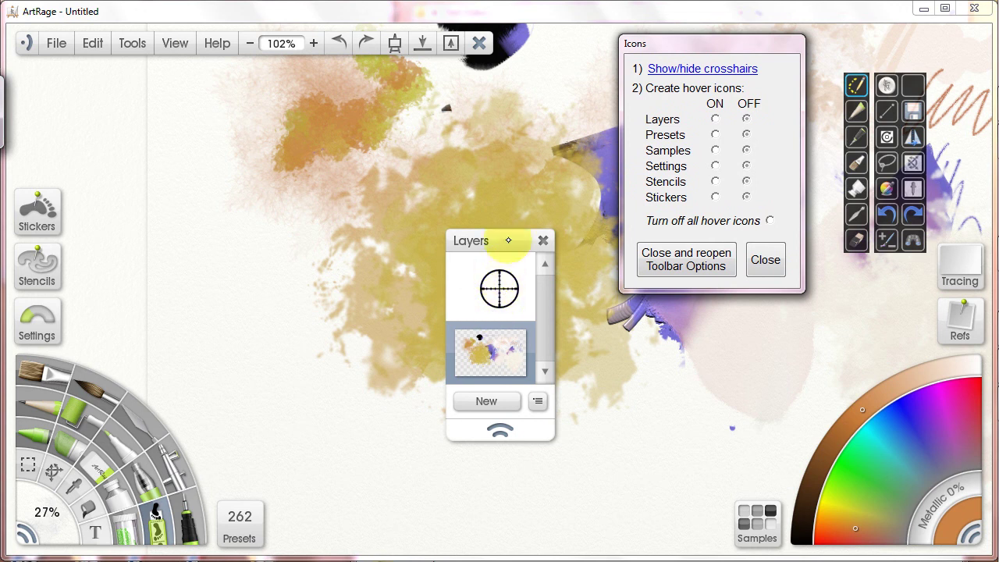
pyautogui.moveTo(506, 243); pyautogui.dragTo(515, 243)
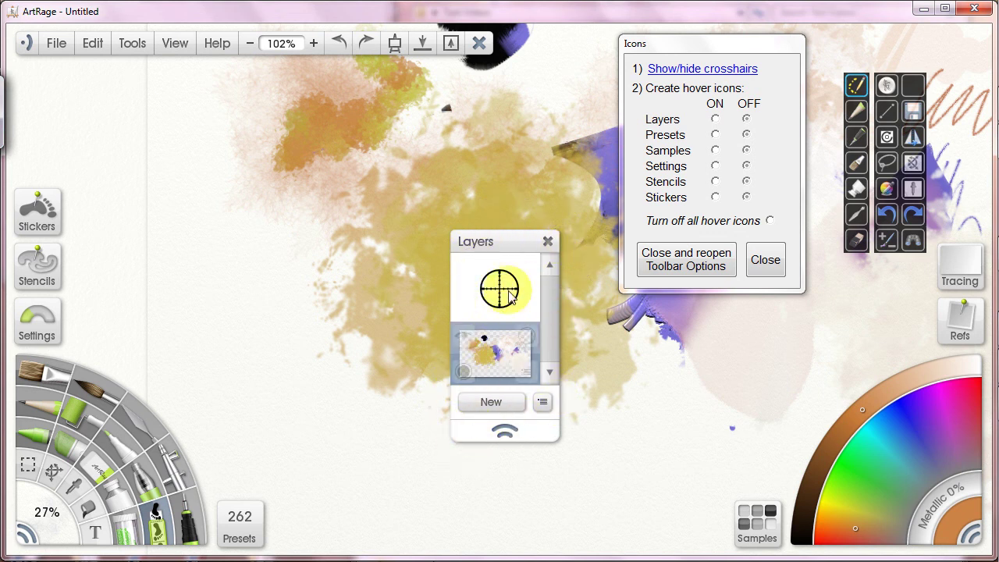
# - Set Layers, Settings and Presets to ON in the Icons dialog, opening each panel first
pyautogui.click(715, 119)
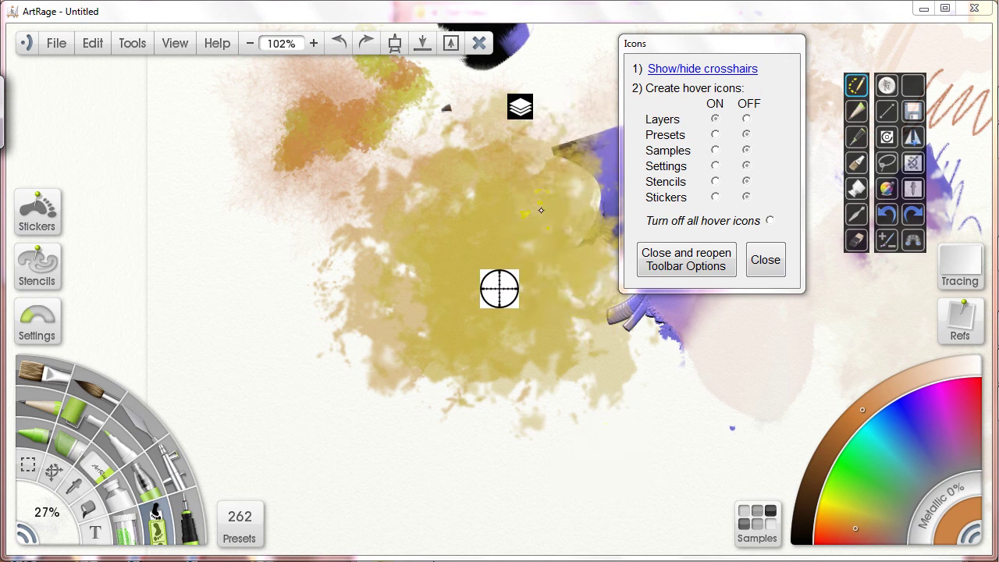
pyautogui.moveTo(522, 110)
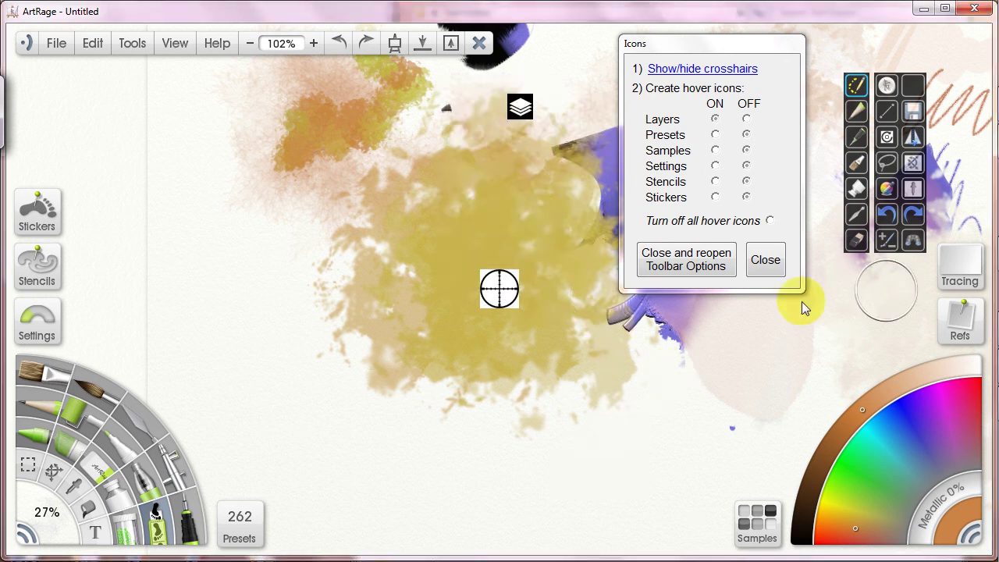
pyautogui.click(43, 318)
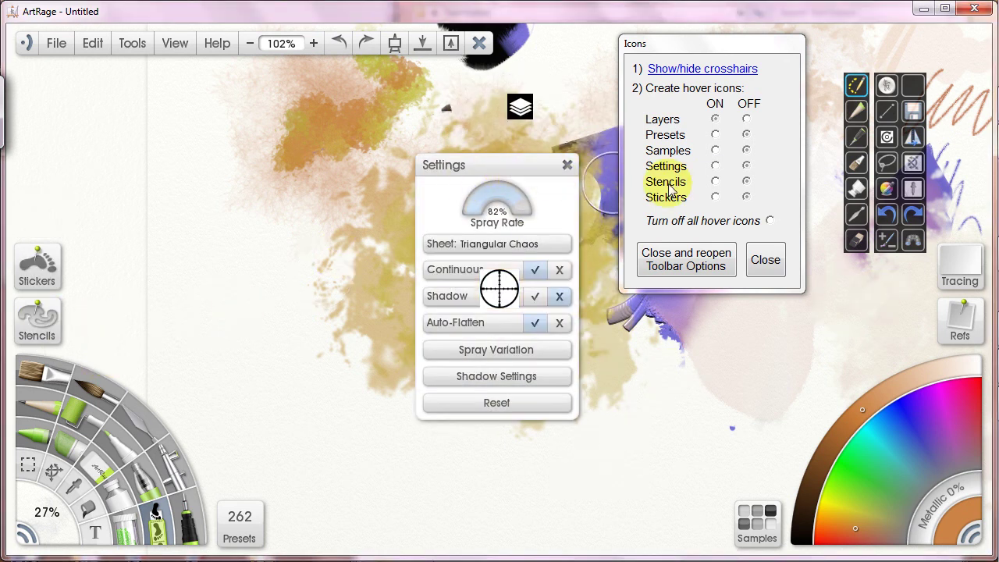
pyautogui.click(715, 167)
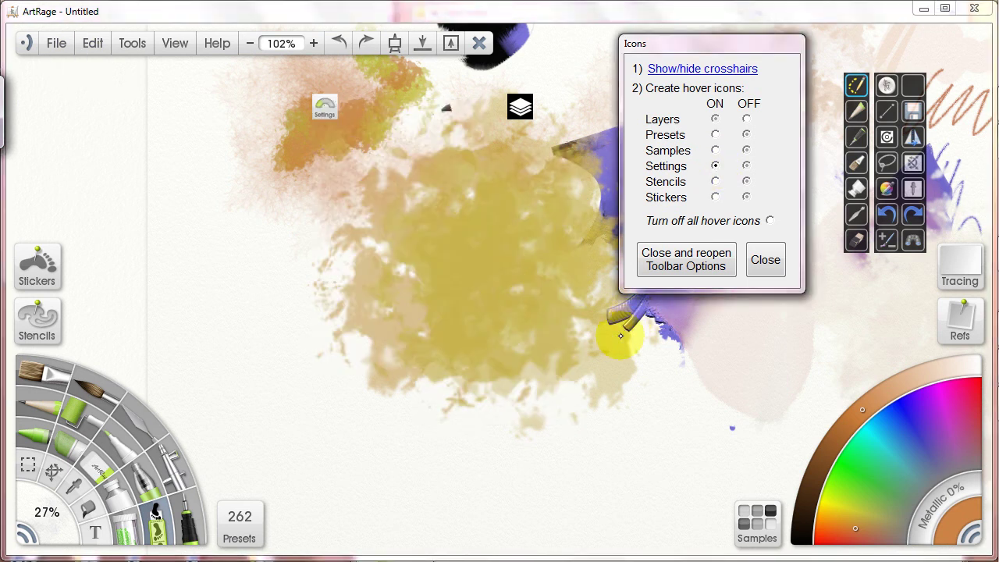
pyautogui.click(238, 521)
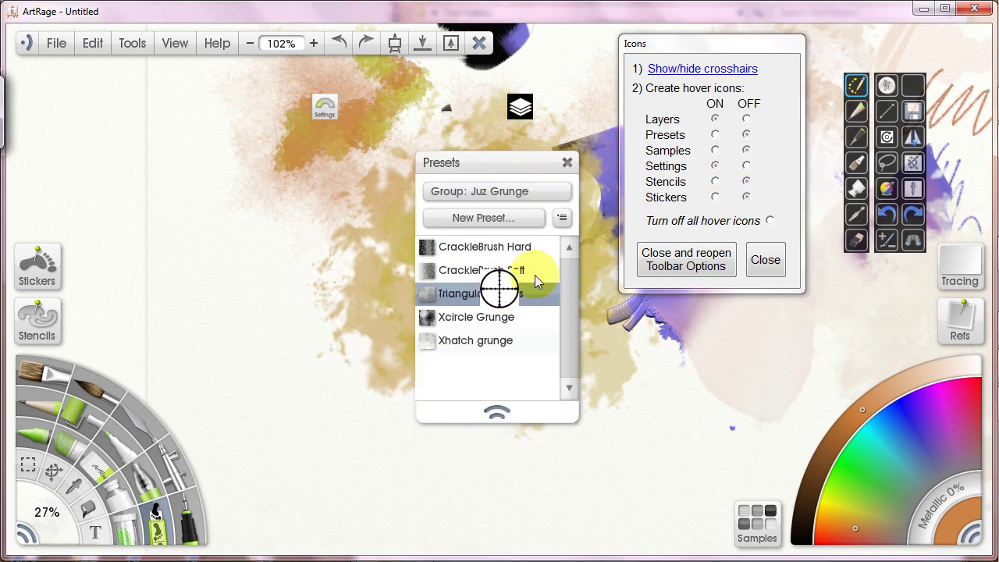
pyautogui.click(715, 134)
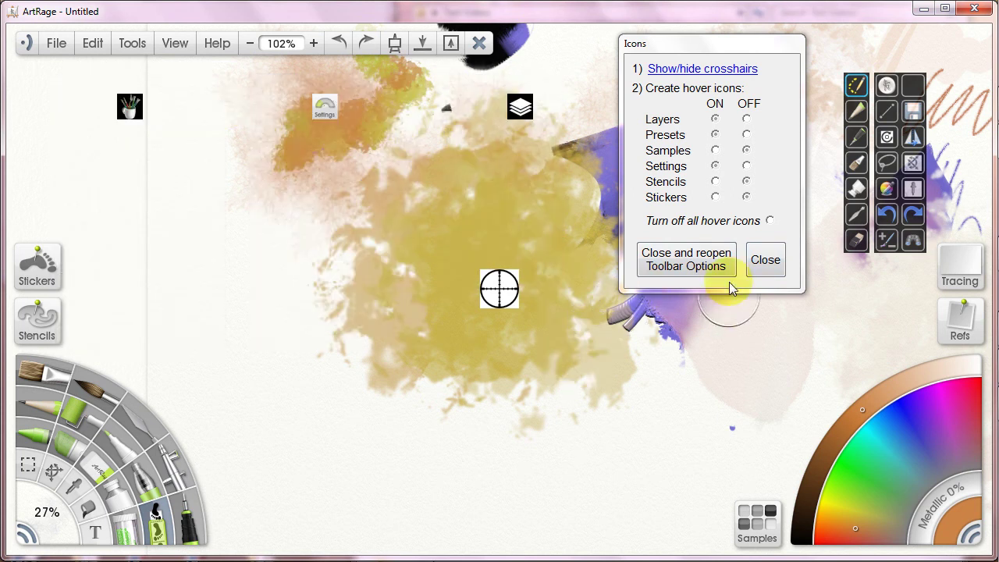
# - Close the Icons dialog, enter Clear Canvas Mode with Tab, and move the Presets hover icon to top centre
pyautogui.click(765, 266)
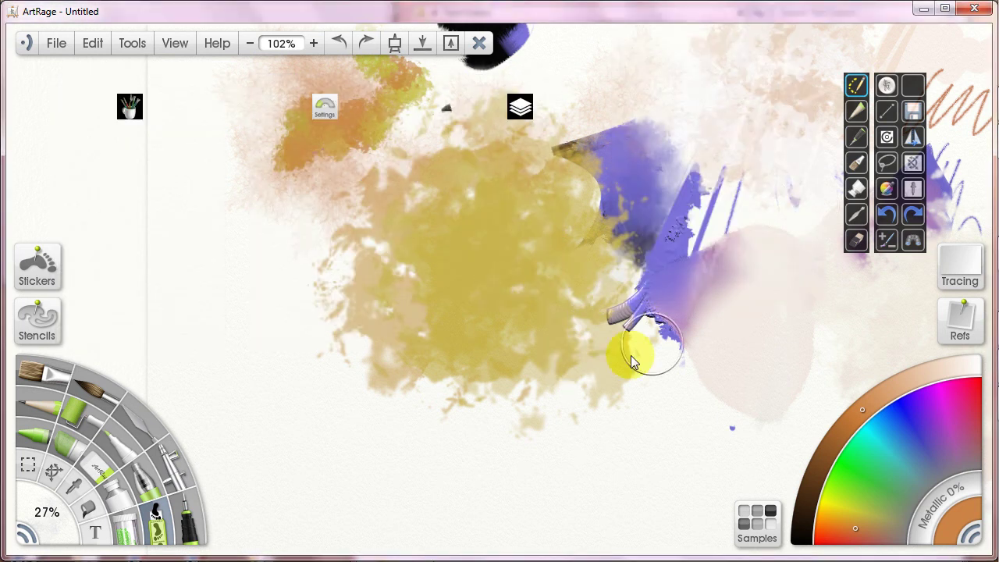
pyautogui.press('Tab')
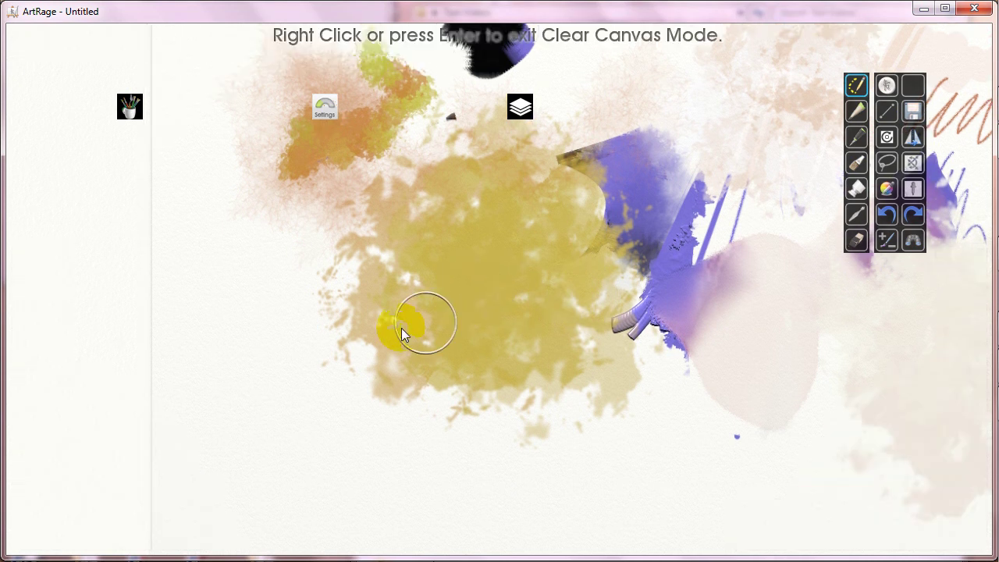
pyautogui.moveTo(517, 97)
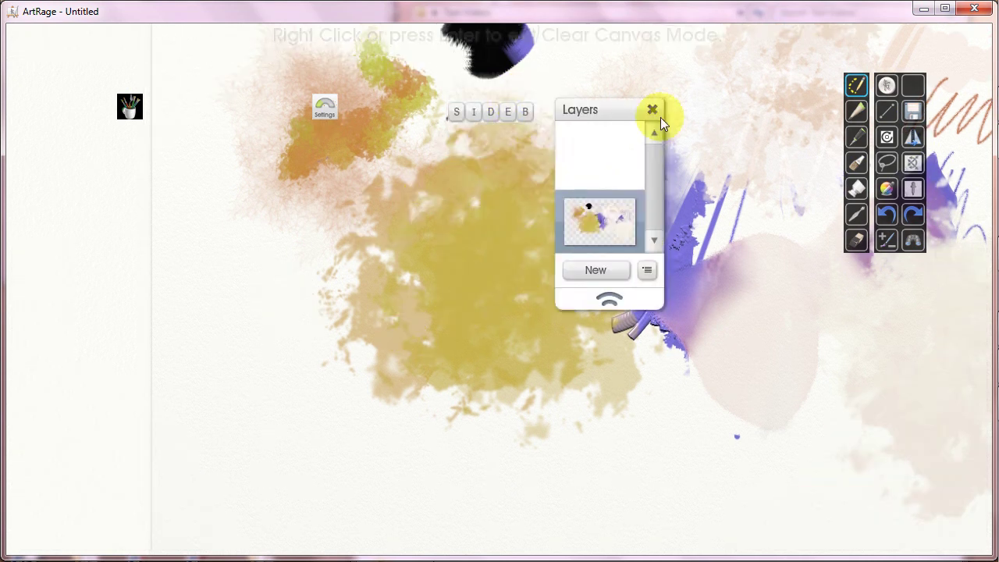
pyautogui.moveTo(332, 117)
pyautogui.moveTo(139, 109)
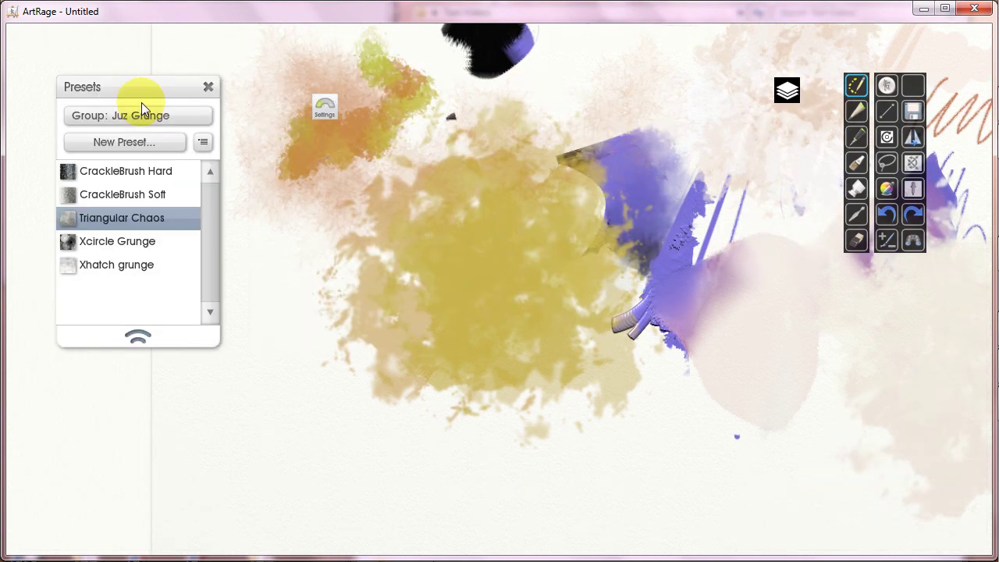
pyautogui.moveTo(142, 108); pyautogui.dragTo(647, 110)
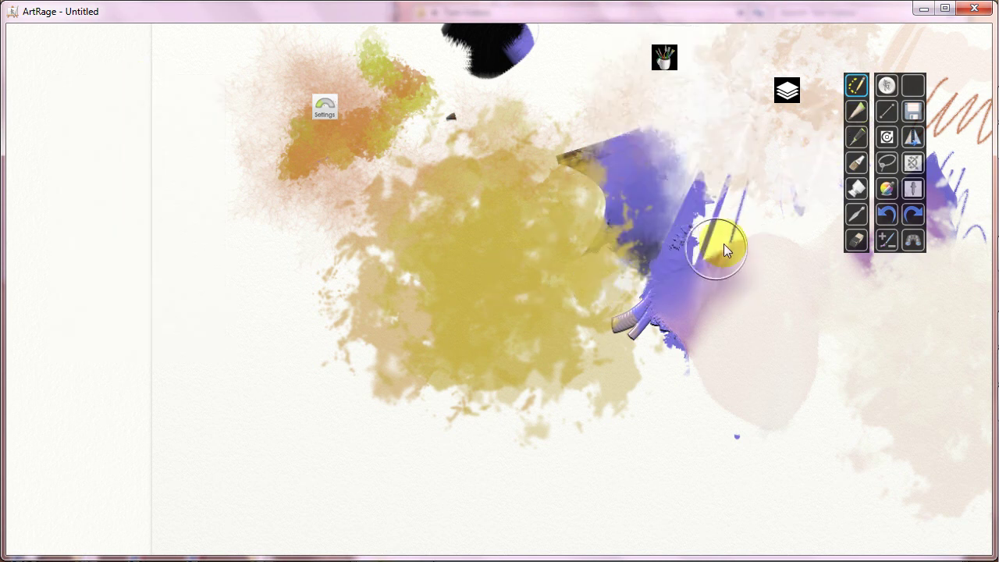
# - Paint a soft beige airbrush blob at upper right and choose the Spongy Brushes preset group
pyautogui.moveTo(718, 249); pyautogui.dragTo(381, 399)
pyautogui.click(858, 85)
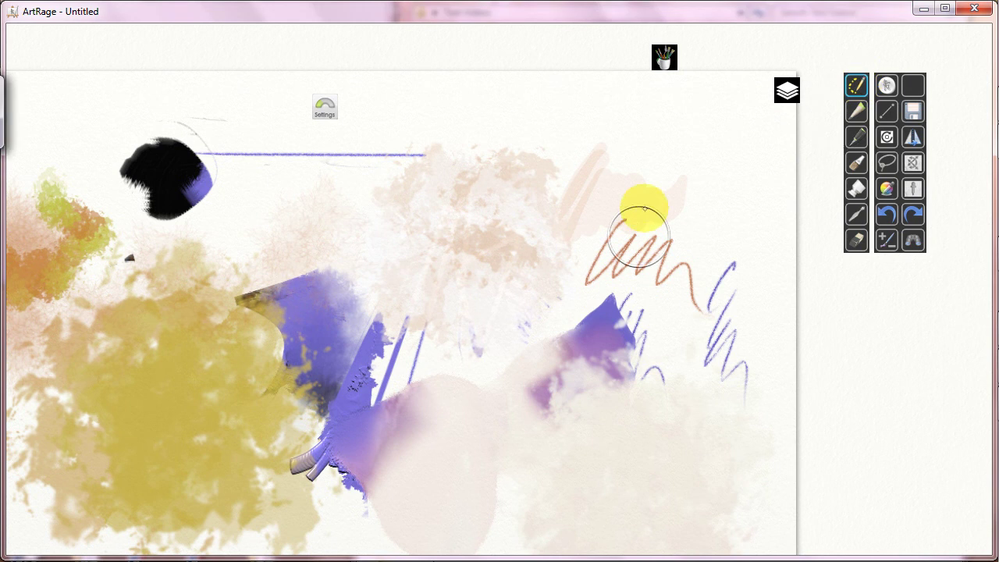
pyautogui.moveTo(673, 145)
pyautogui.mouseDown()
pyautogui.moveTo(708, 151)
pyautogui.moveTo(712, 187)
pyautogui.mouseUp()
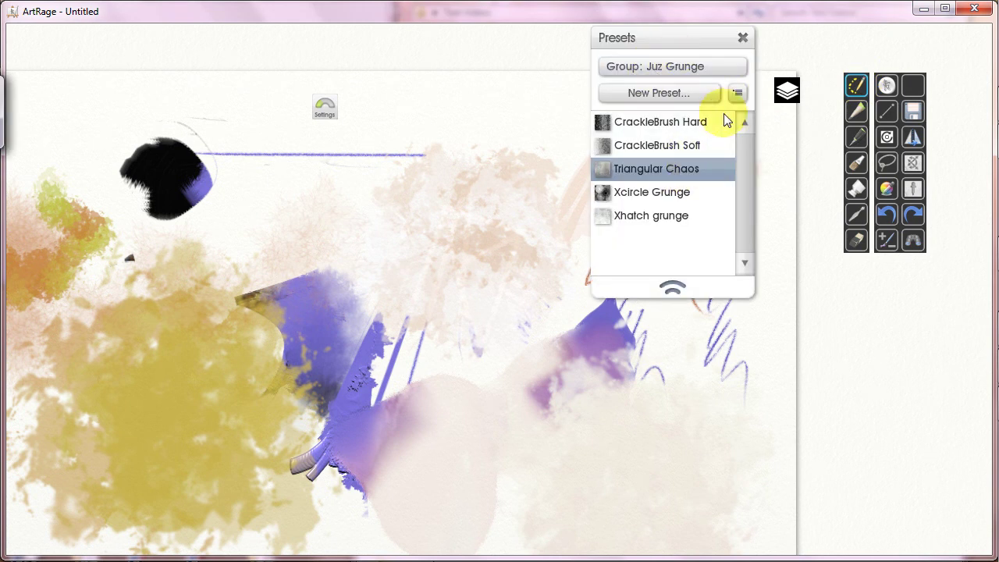
pyautogui.click(726, 68)
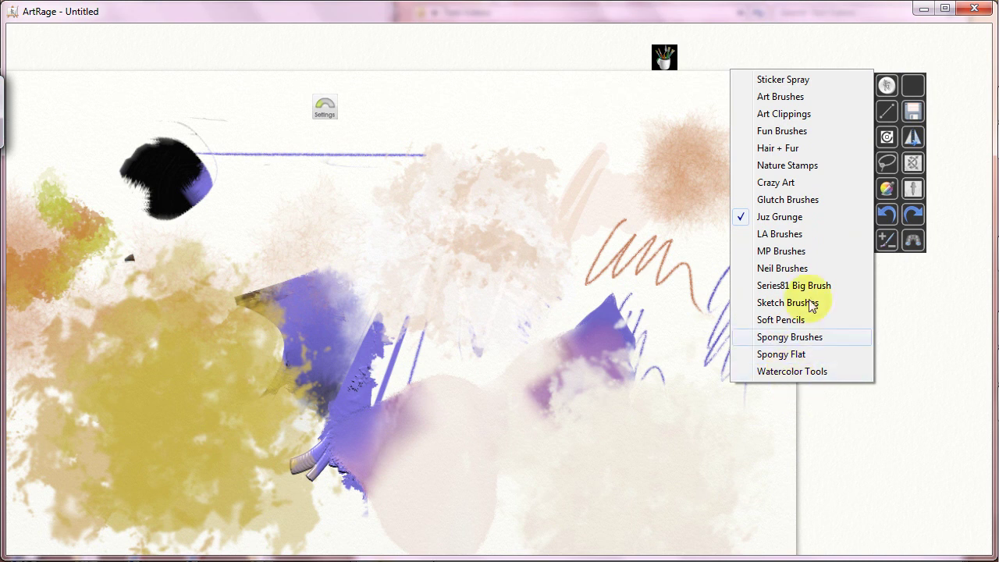
pyautogui.click(790, 337)
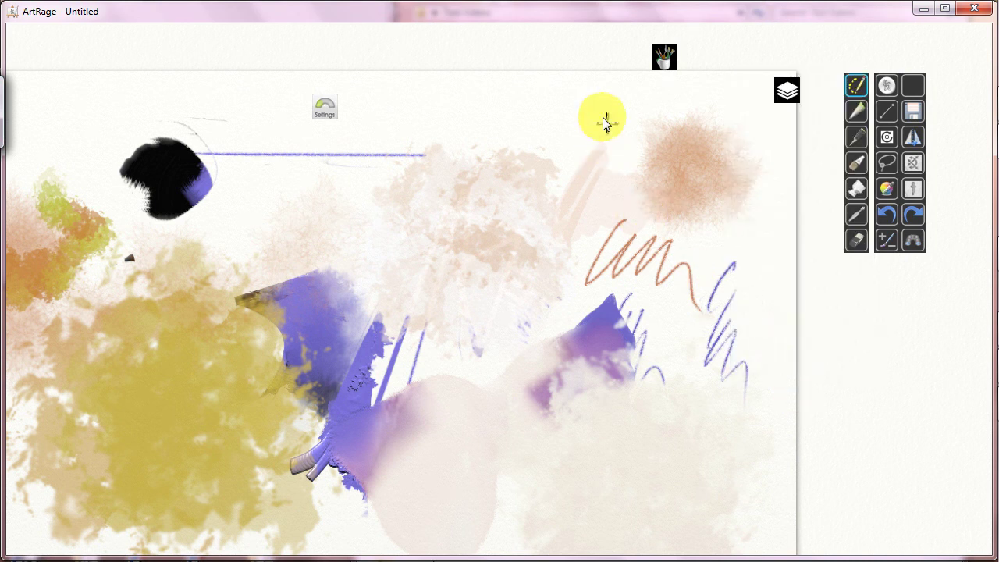
# - Paint a textured brown blob with Splatter Test 2h, then soften its edge with Spongy SP-P
pyautogui.click(664, 56)
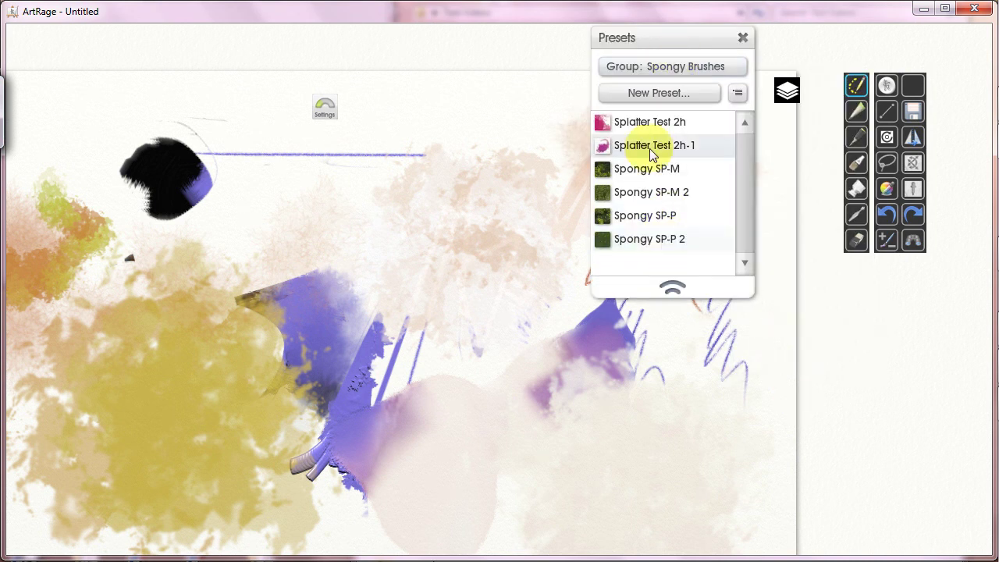
pyautogui.click(655, 121)
pyautogui.moveTo(520, 117)
pyautogui.mouseDown()
pyautogui.moveTo(488, 227)
pyautogui.moveTo(482, 172)
pyautogui.moveTo(521, 204)
pyautogui.moveTo(531, 277)
pyautogui.moveTo(592, 201)
pyautogui.moveTo(586, 273)
pyautogui.moveTo(493, 243)
pyautogui.moveTo(427, 198)
pyautogui.moveTo(473, 268)
pyautogui.moveTo(481, 309)
pyautogui.moveTo(508, 324)
pyautogui.mouseUp()
pyautogui.click(664, 56)
pyautogui.click(719, 220)
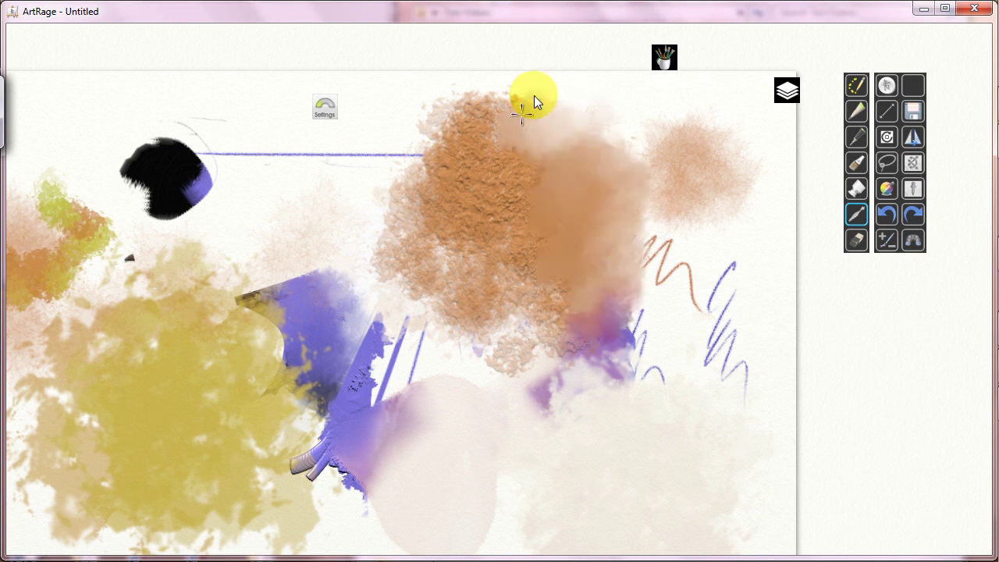
pyautogui.moveTo(533, 99); pyautogui.dragTo(435, 122)
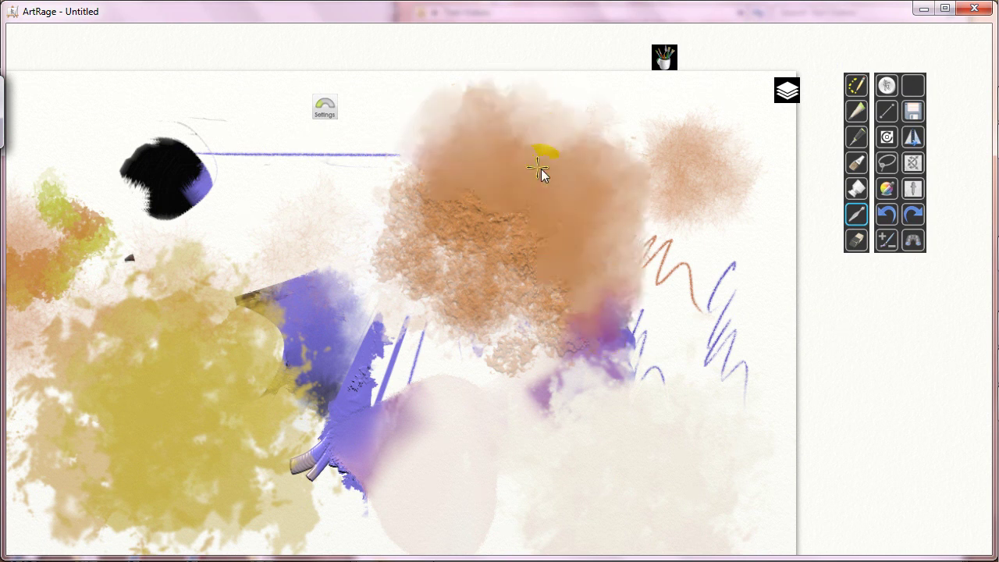
# - Switch the preset group from Knife back to Spongy Brushes and select the Spongy SP-M preset
pyautogui.click(664, 56)
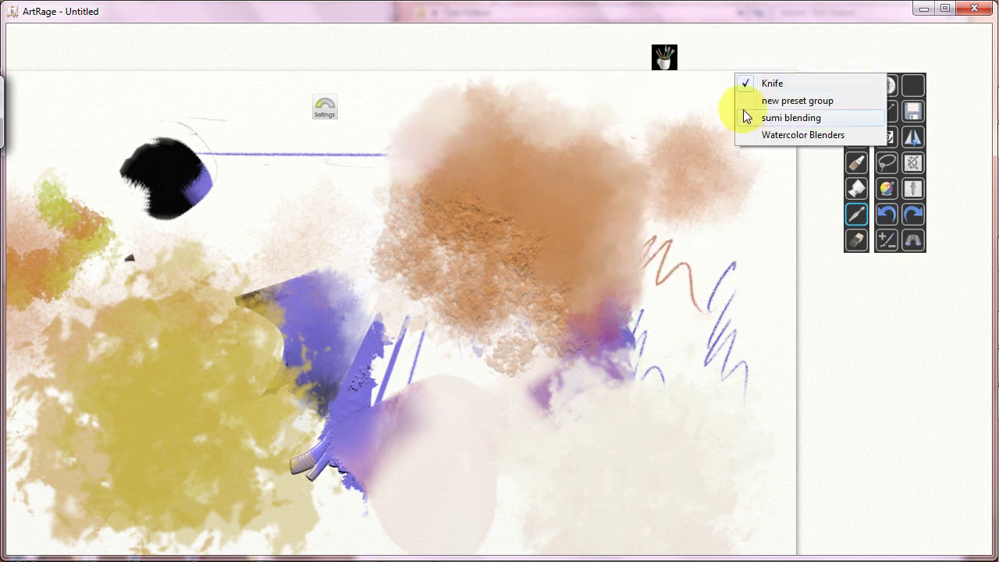
pyautogui.click(669, 179)
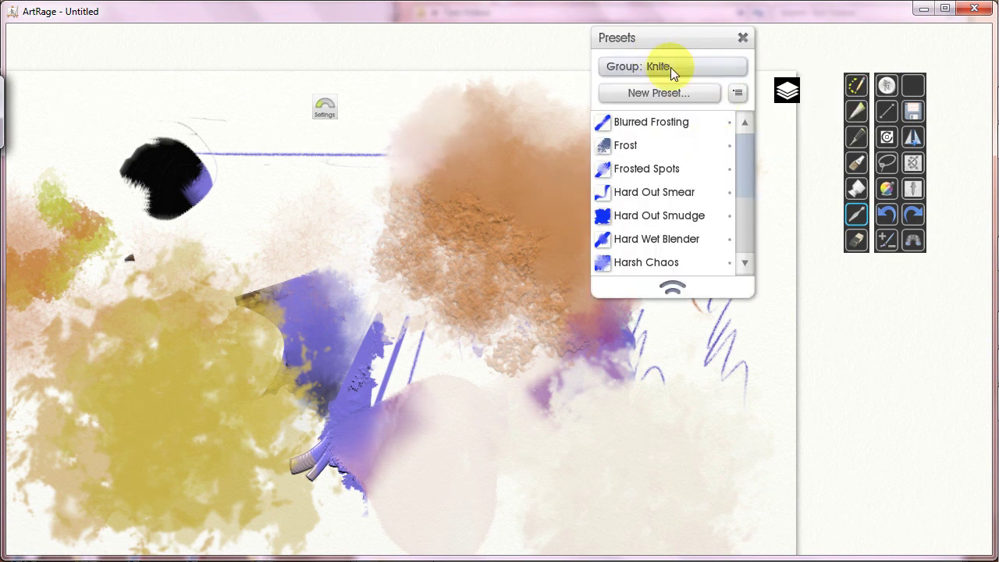
pyautogui.click(738, 94)
pyautogui.click(881, 82)
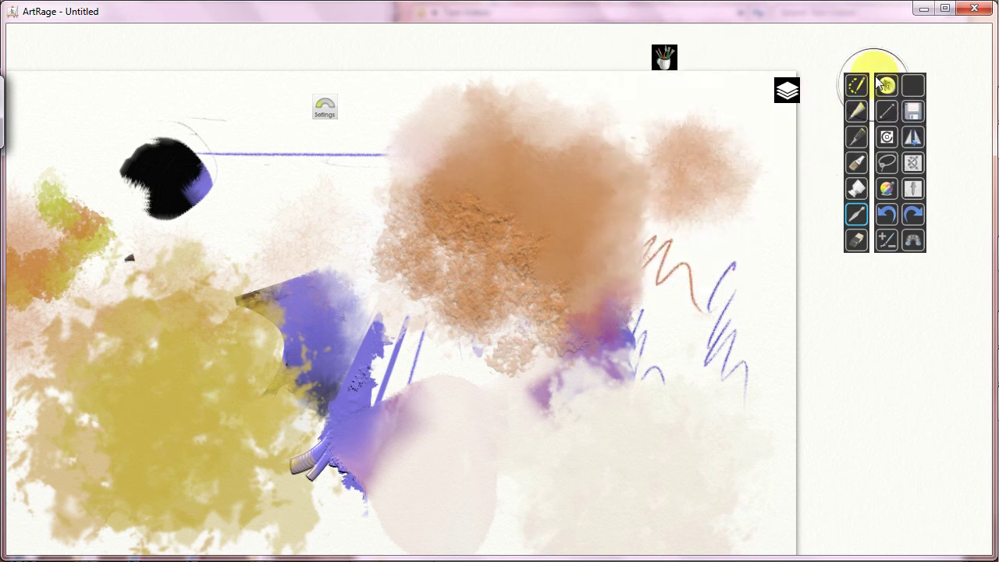
pyautogui.click(651, 107)
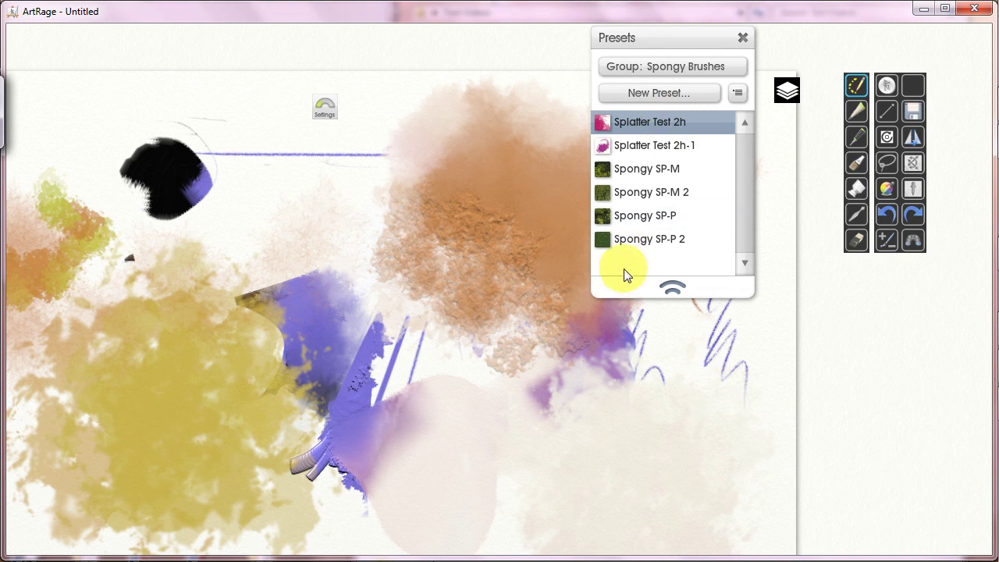
pyautogui.click(671, 168)
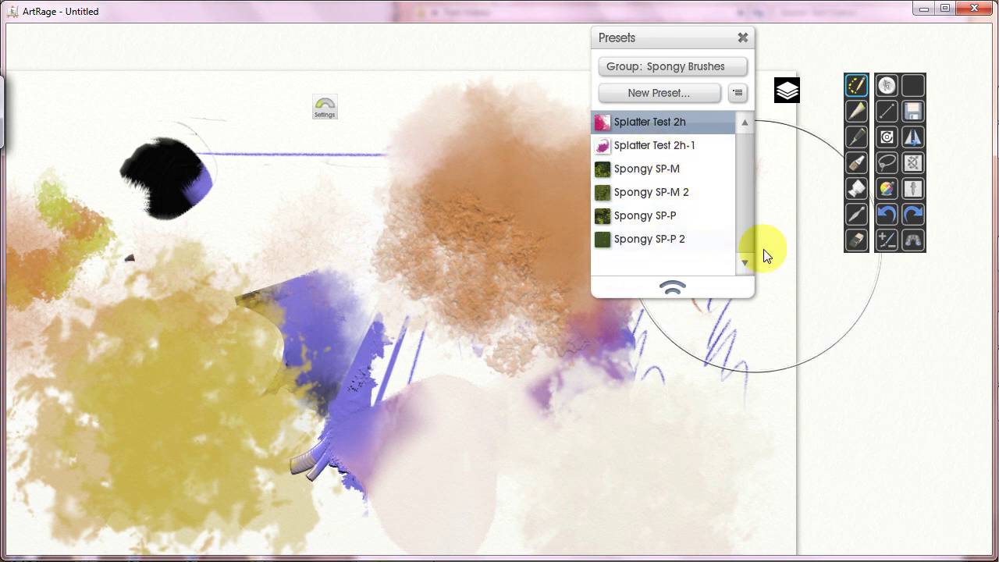
pyautogui.click(664, 57)
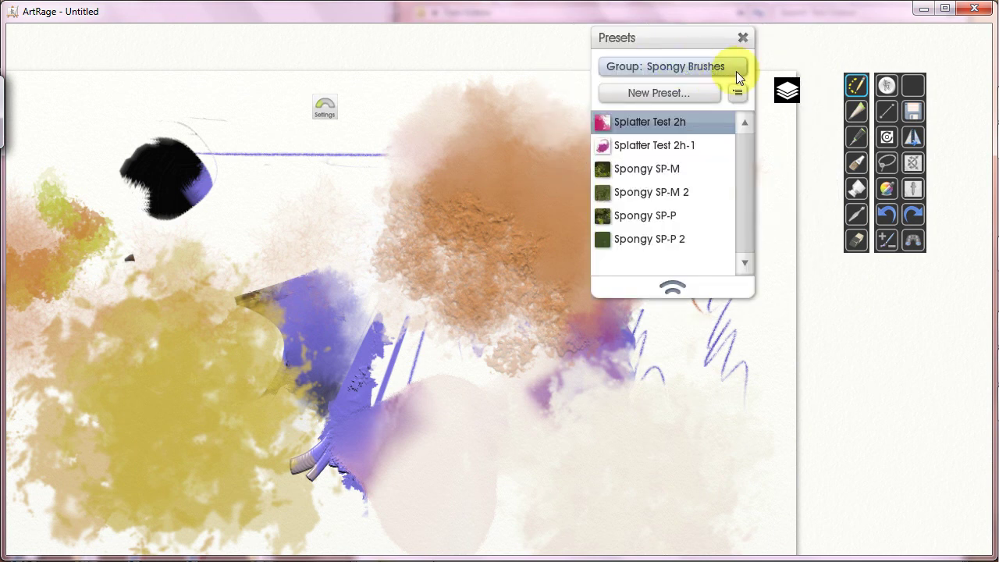
pyautogui.click(734, 67)
pyautogui.click(687, 174)
pyautogui.click(664, 57)
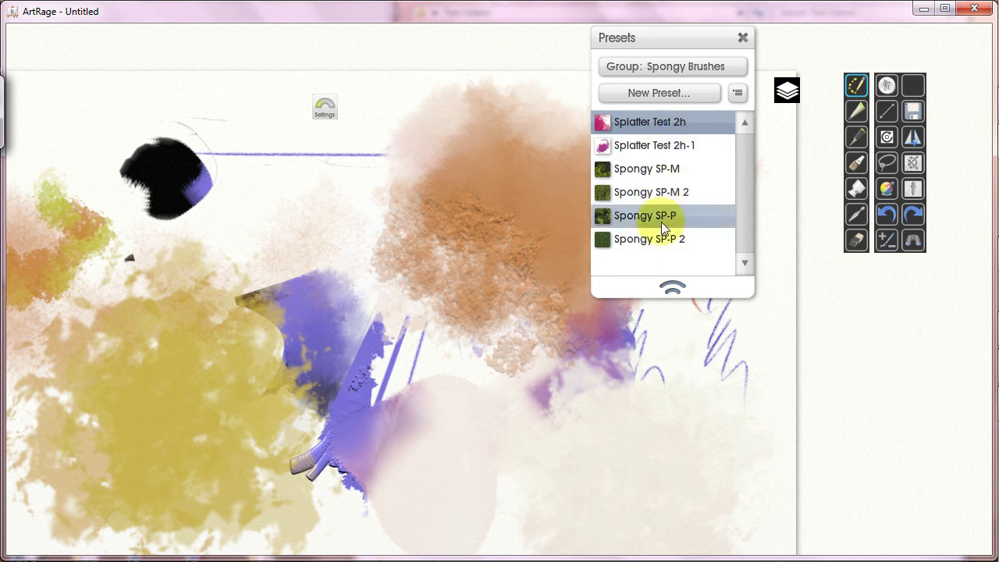
pyautogui.click(654, 178)
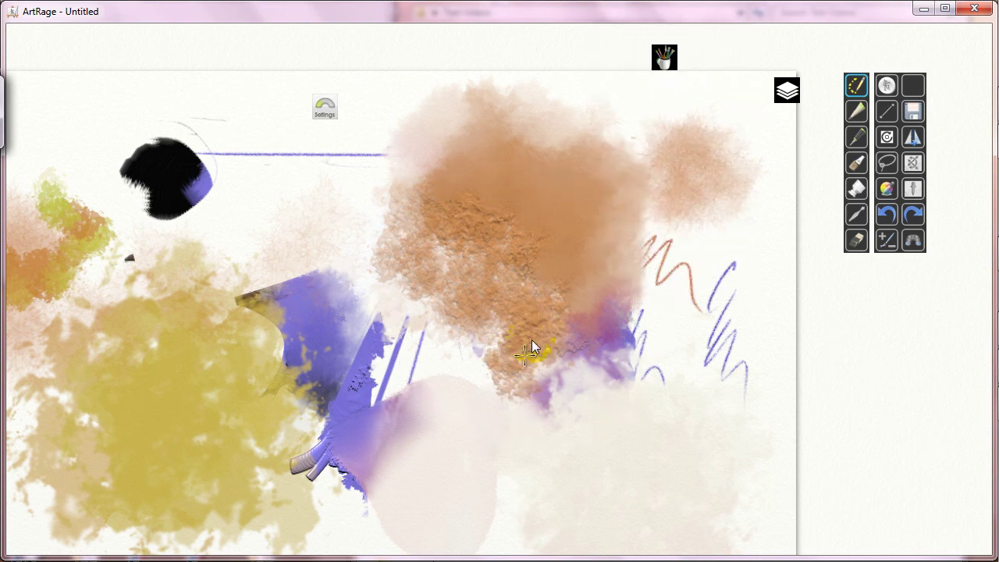
# - Enlarge the brush, dock brush Settings as a hover icon by the toolbox, paint brown spray, and pan right
pyautogui.press(']')
pyautogui.press(']')
pyautogui.press(']')
pyautogui.press(']')
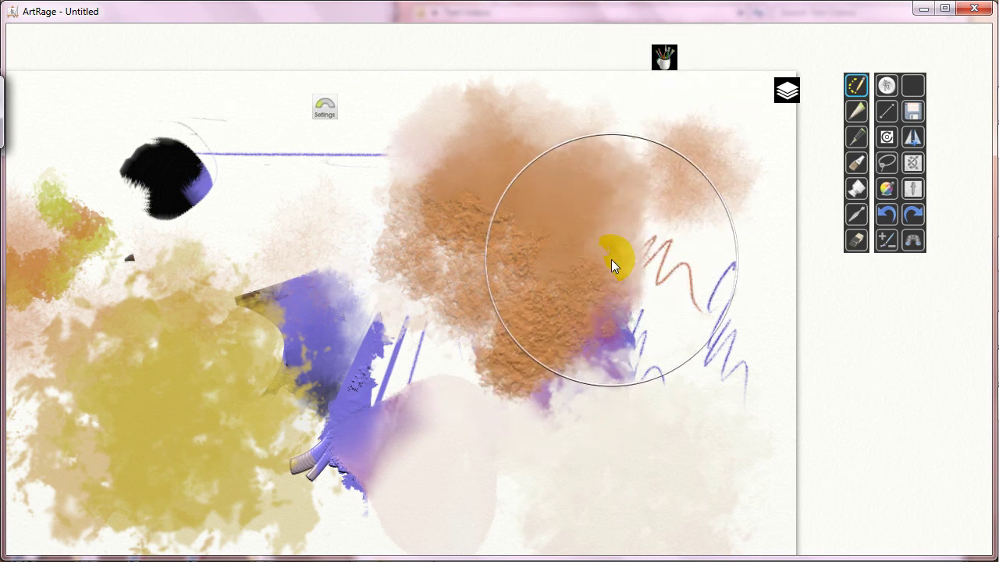
pyautogui.click(324, 111)
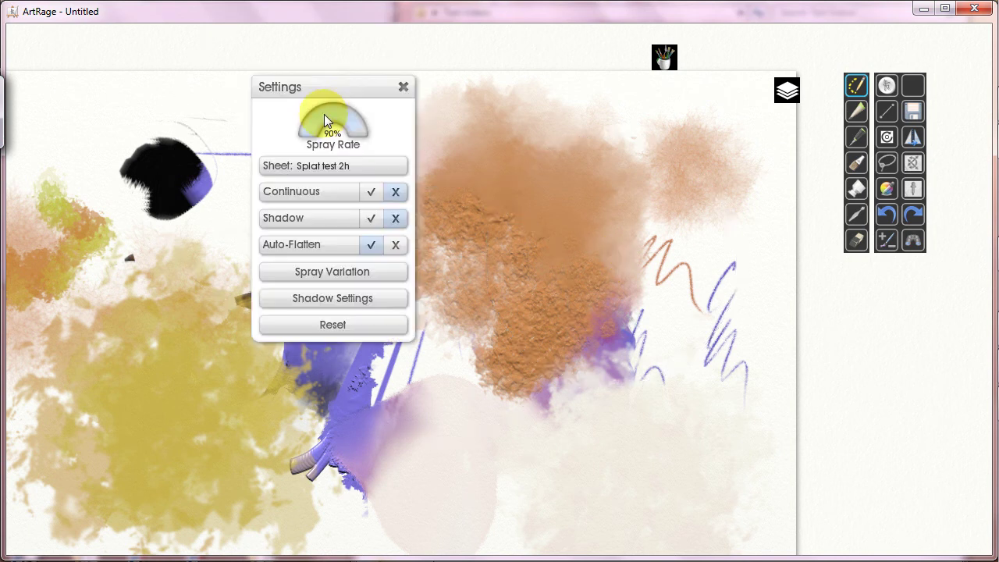
pyautogui.moveTo(324, 114); pyautogui.dragTo(769, 191)
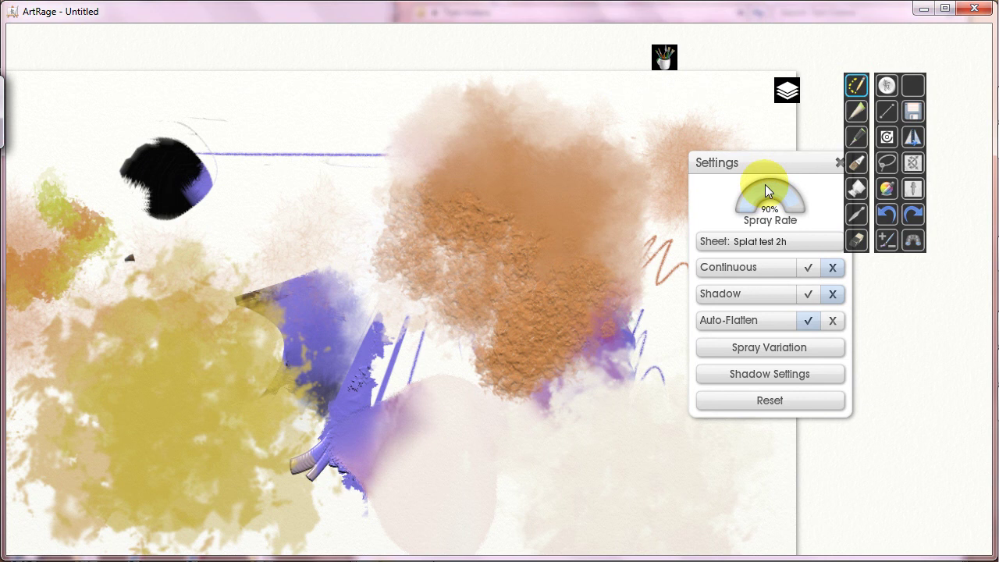
pyautogui.moveTo(774, 163); pyautogui.dragTo(698, 214)
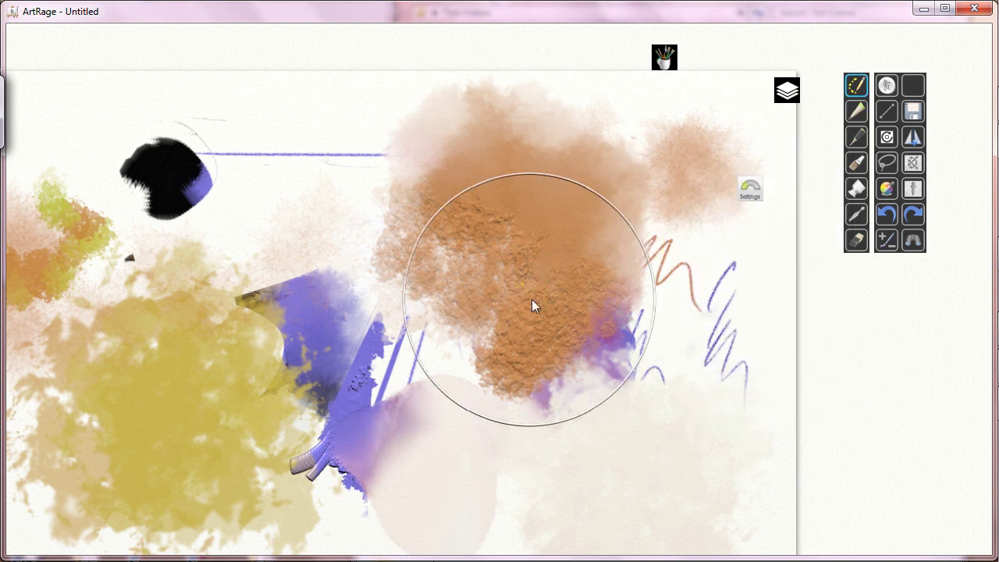
pyautogui.moveTo(468, 283)
pyautogui.mouseDown()
pyautogui.moveTo(445, 216)
pyautogui.moveTo(367, 225)
pyautogui.moveTo(381, 267)
pyautogui.moveTo(423, 286)
pyautogui.moveTo(454, 189)
pyautogui.moveTo(485, 178)
pyautogui.mouseUp()
pyautogui.moveTo(624, 216); pyautogui.dragTo(528, 217)
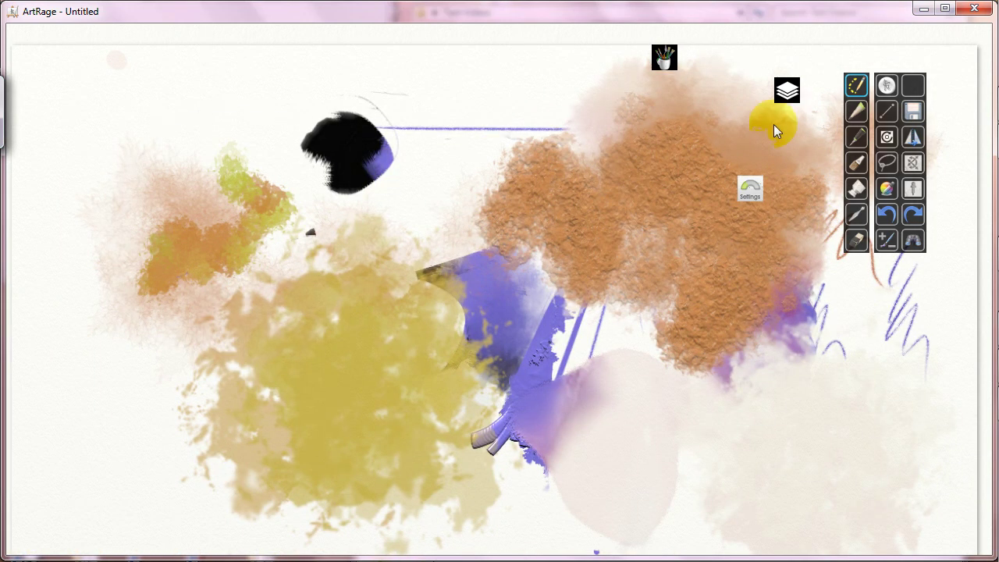
# - Check the Layers panel, reselect Spongy SP-M, and toggle Clear Canvas Mode with Ctrl+Shift+N
pyautogui.click(788, 91)
pyautogui.moveTo(757, 268)
pyautogui.mouseDown()
pyautogui.moveTo(760, 312)
pyautogui.moveTo(761, 266)
pyautogui.mouseUp()
pyautogui.click(651, 306)
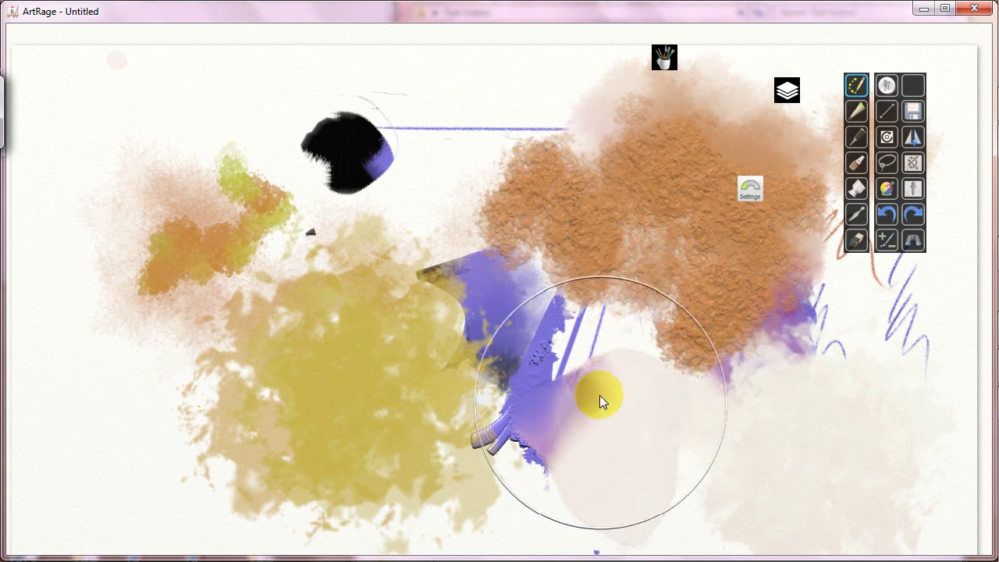
pyautogui.click(664, 57)
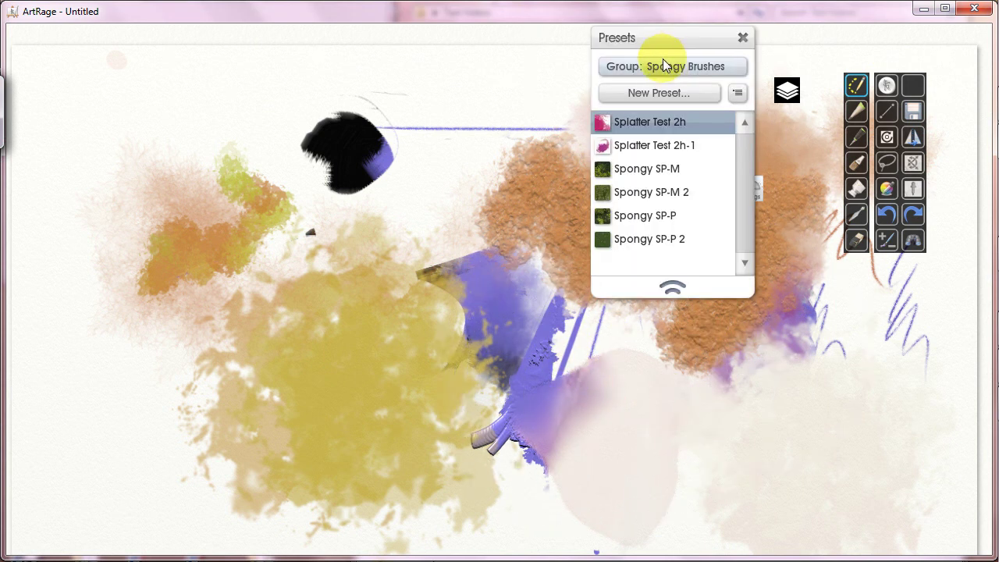
pyautogui.click(616, 169)
pyautogui.click(749, 188)
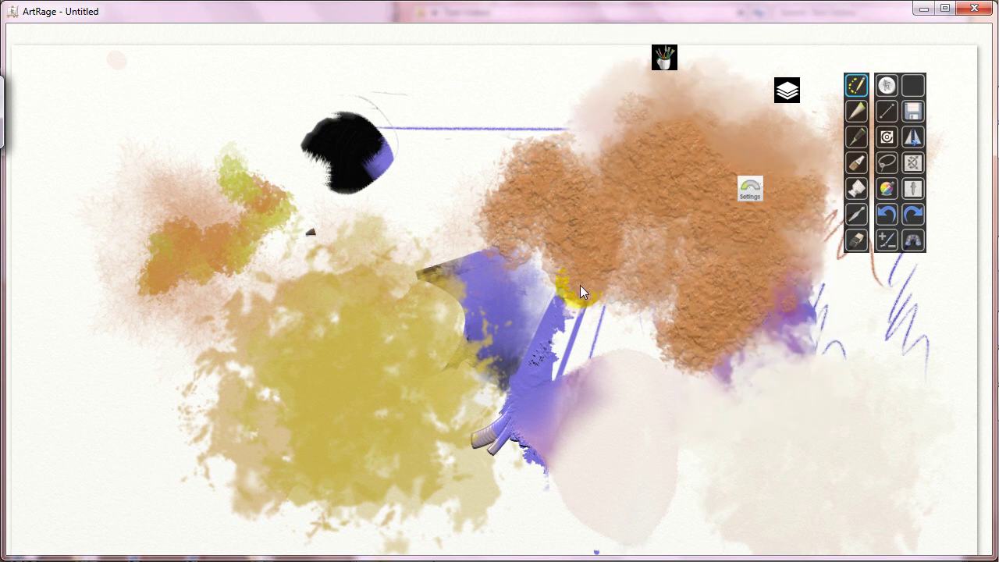
pyautogui.hotkey('ctrl', 'shift', 'n')
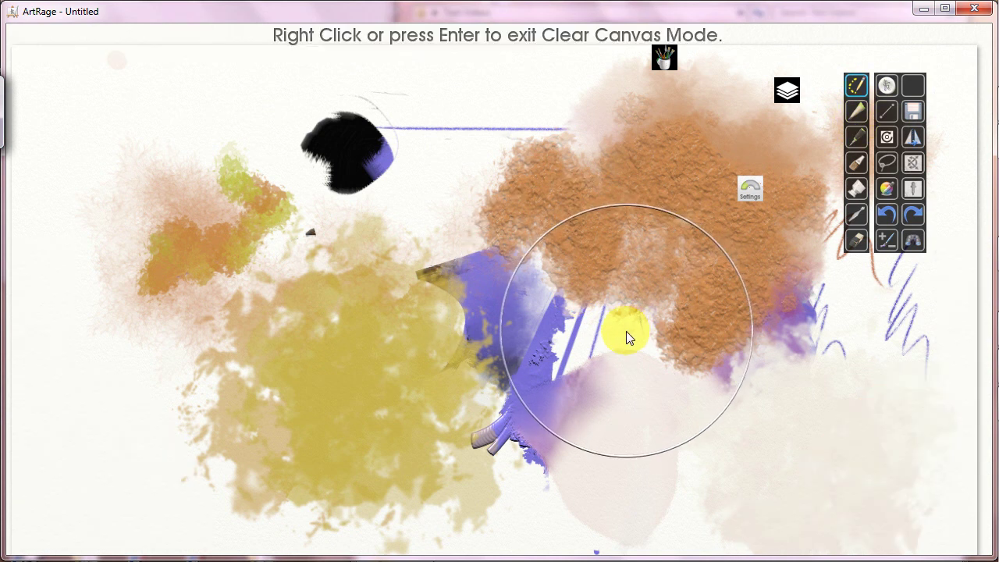
# - Leave Clear Canvas Mode and open Toolbar options from the custom small toolbar's menu
pyautogui.rightClick(301, 507)
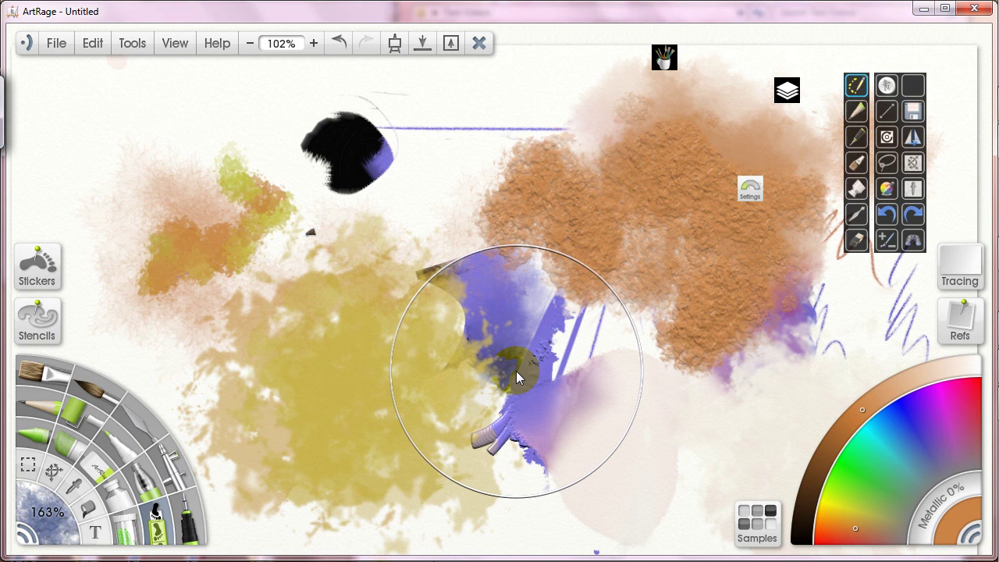
pyautogui.click(887, 84)
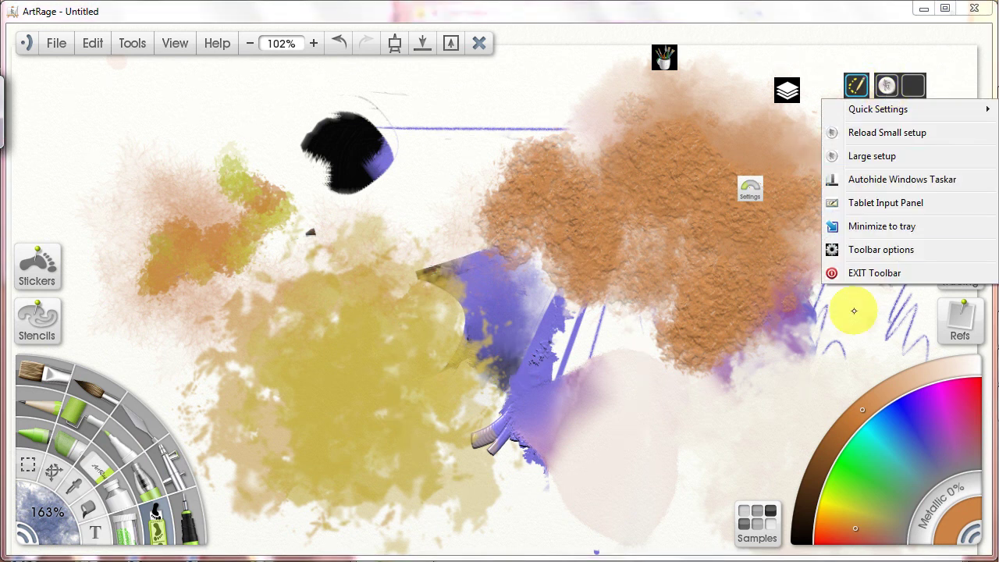
pyautogui.click(882, 250)
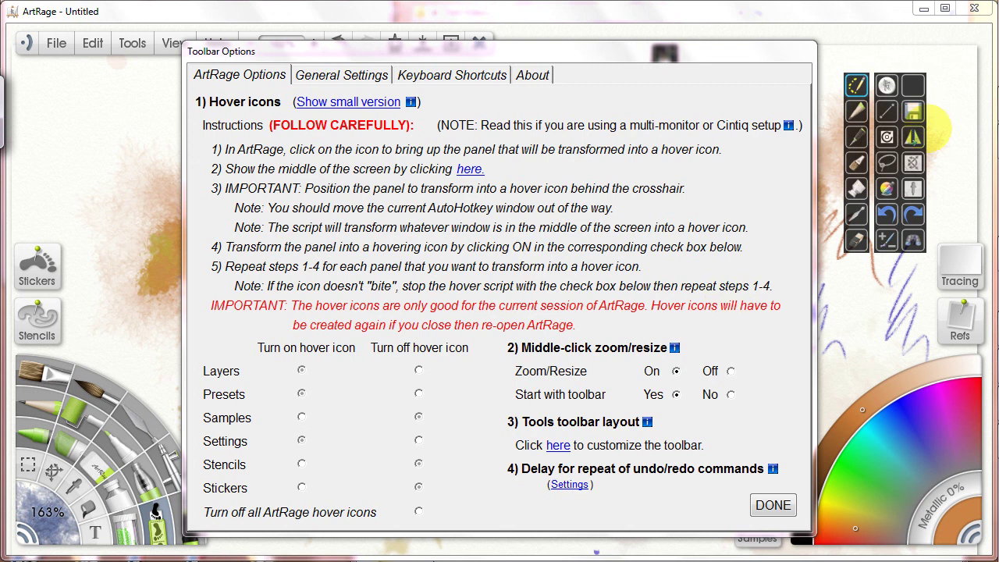
# - Open Pen Tablet Properties via Start, Control Panel and Hardware and Sound
pyautogui.click(975, 12)
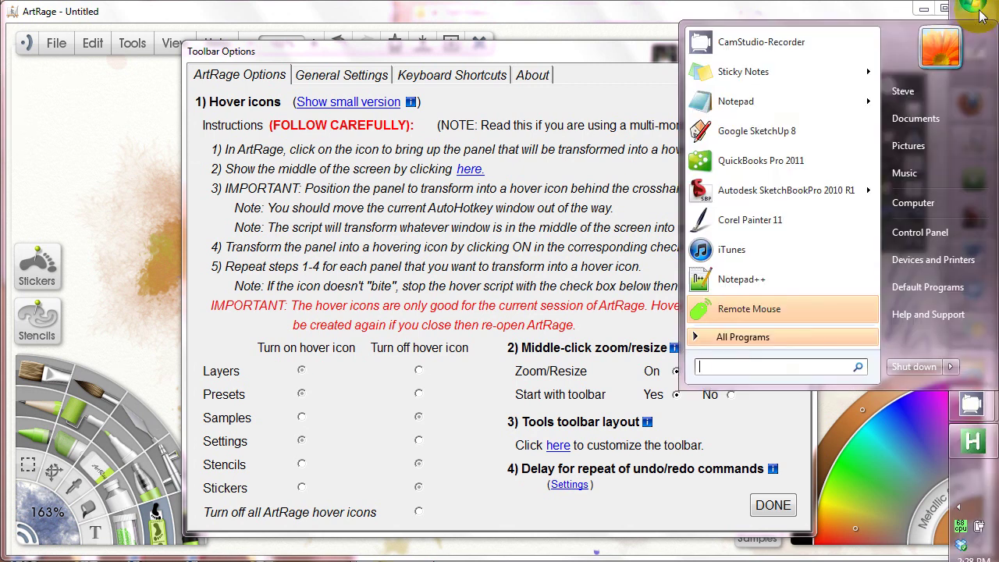
pyautogui.click(938, 231)
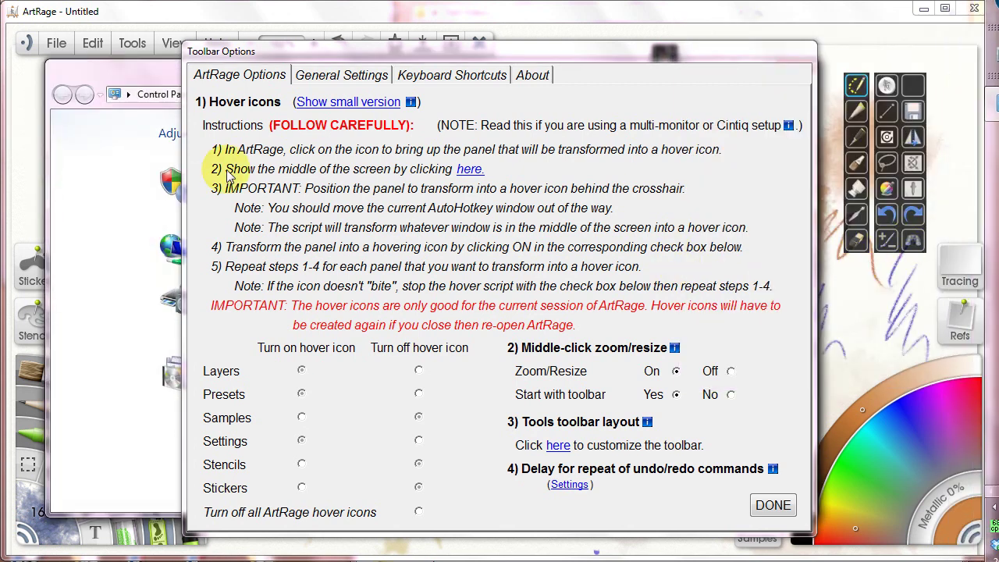
pyautogui.moveTo(280, 55); pyautogui.dragTo(771, 62)
pyautogui.click(257, 289)
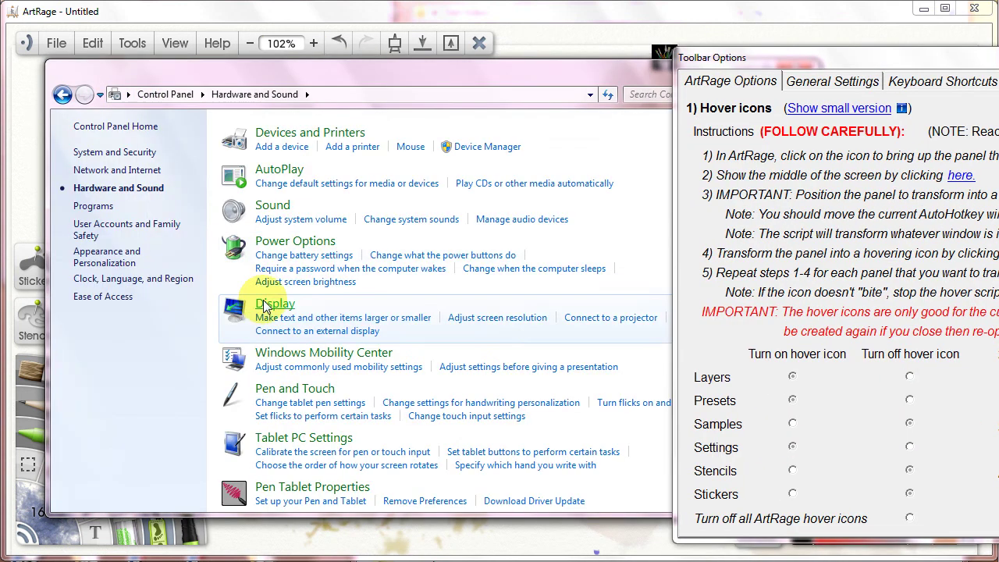
pyautogui.click(291, 487)
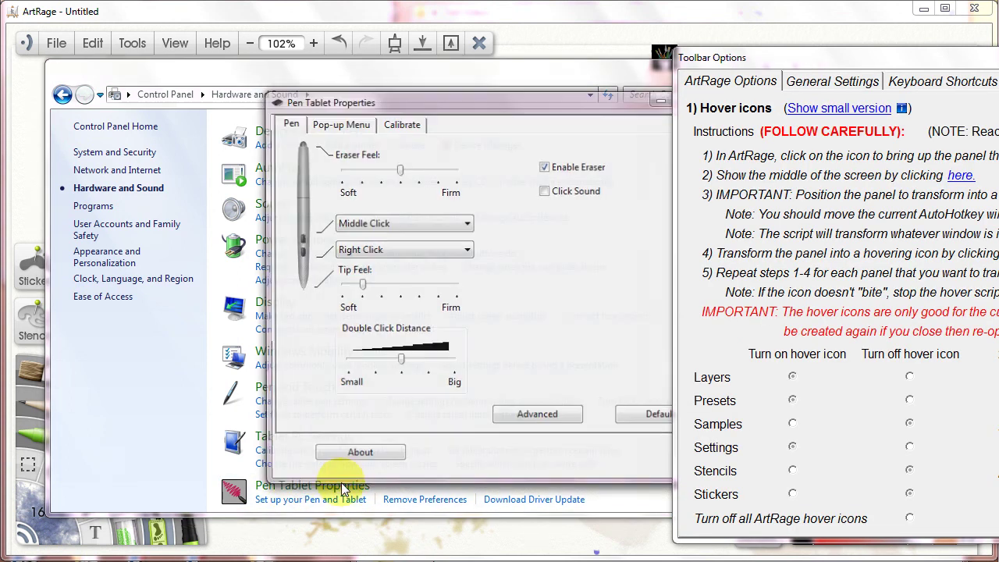
# - Confirm Hover Click as the pen side-switch mode in Advanced settings, then close Pen Tablet Properties and Control Panel
pyautogui.moveTo(602, 93); pyautogui.dragTo(404, 95)
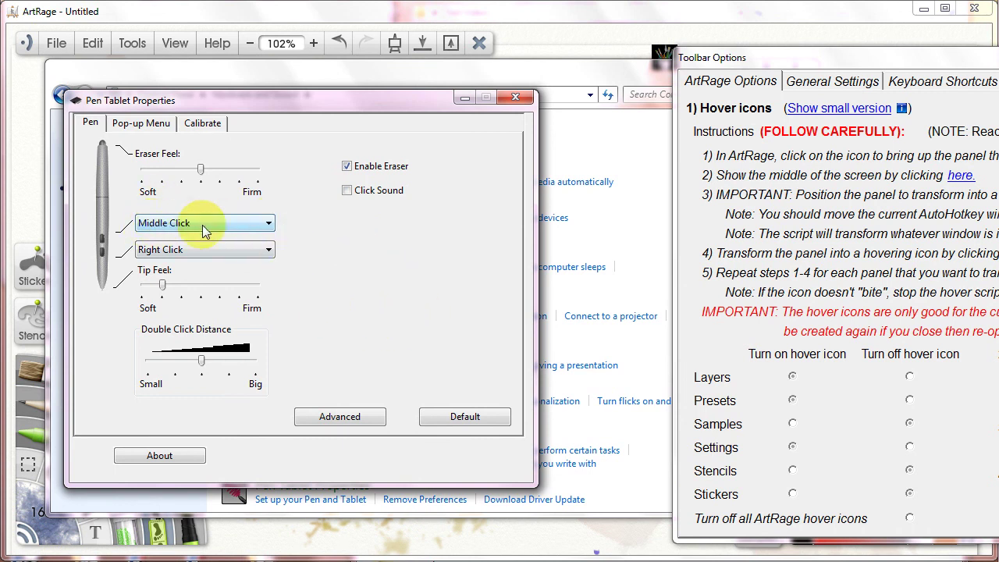
pyautogui.click(359, 422)
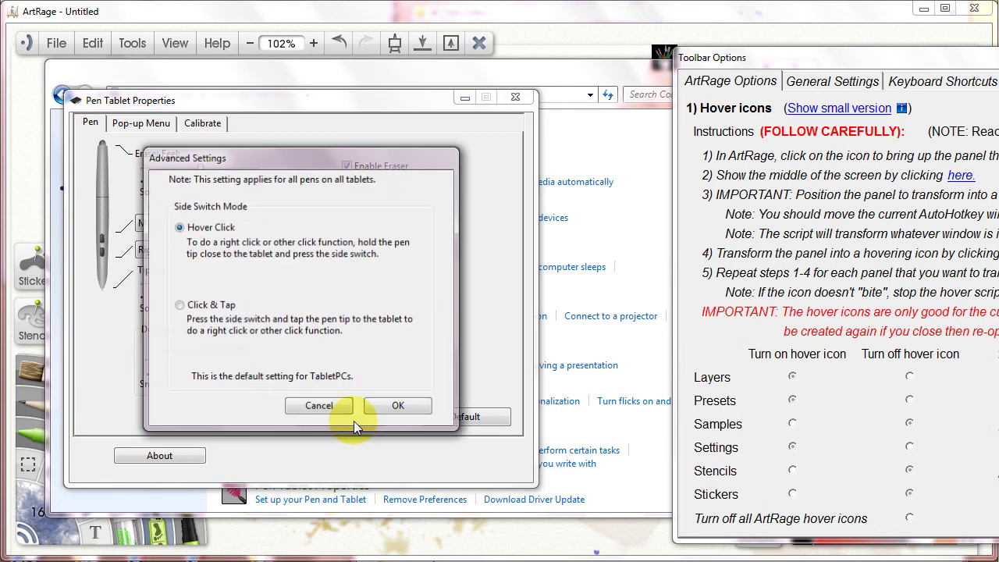
pyautogui.click(397, 408)
pyautogui.click(513, 99)
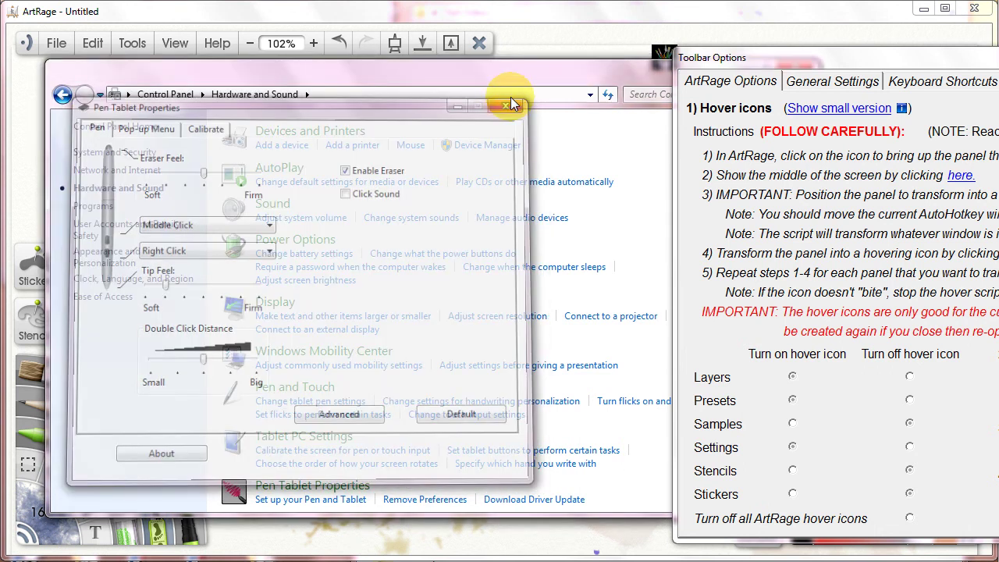
pyautogui.moveTo(644, 76); pyautogui.dragTo(524, 102)
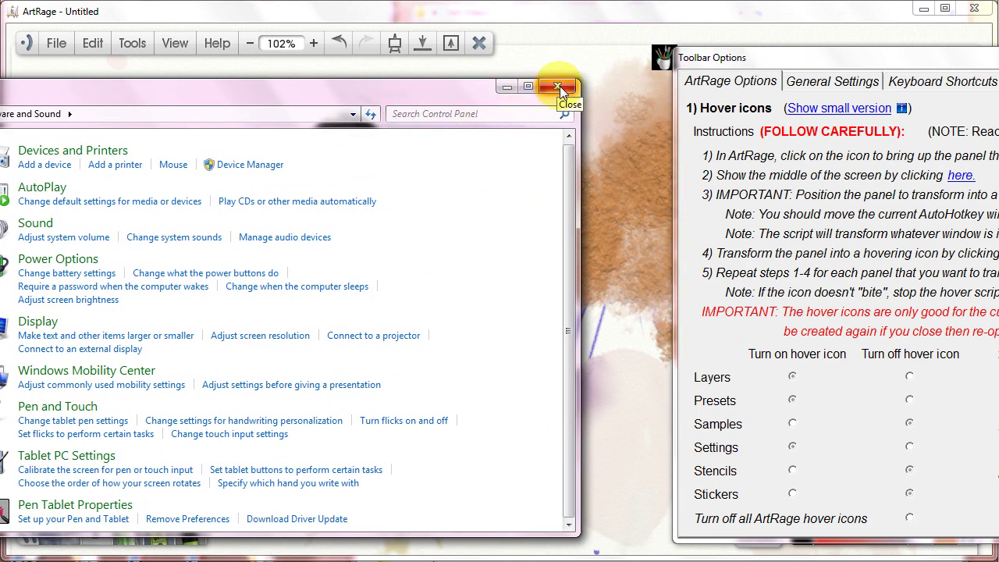
pyautogui.click(559, 87)
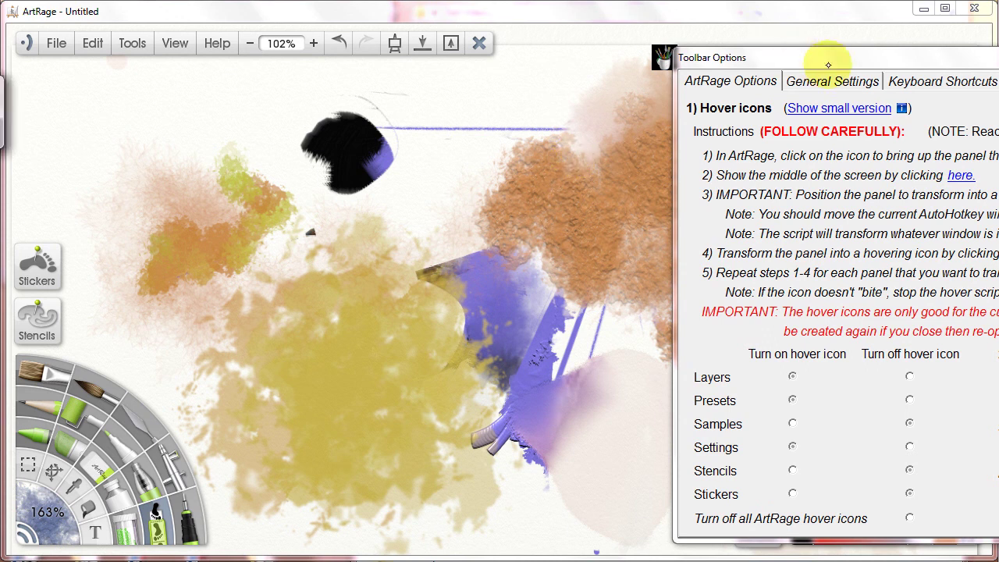
# - Move the Toolbar Options dialog left, review it, and close it with DONE
pyautogui.moveTo(825, 64); pyautogui.dragTo(189, 82)
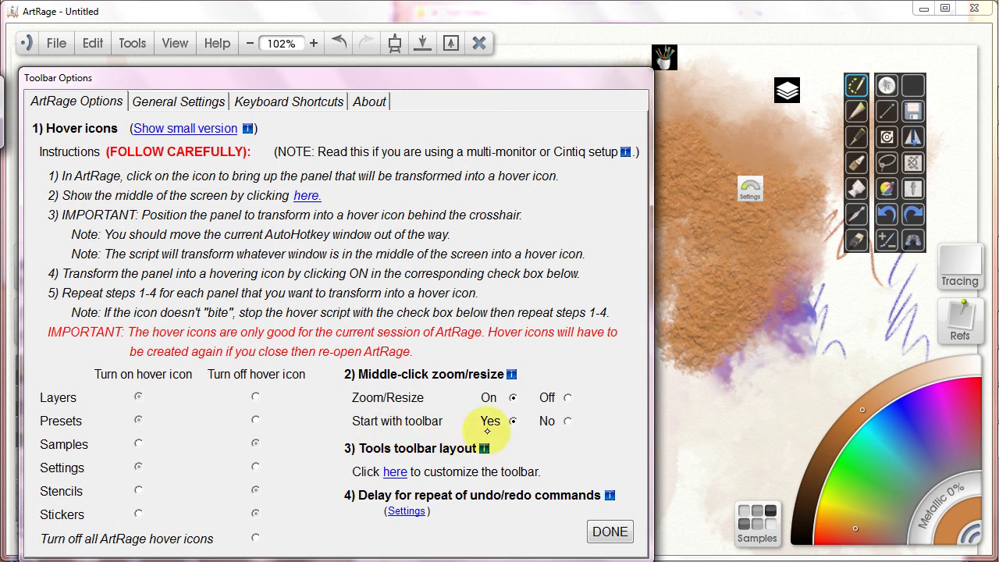
pyautogui.click(610, 532)
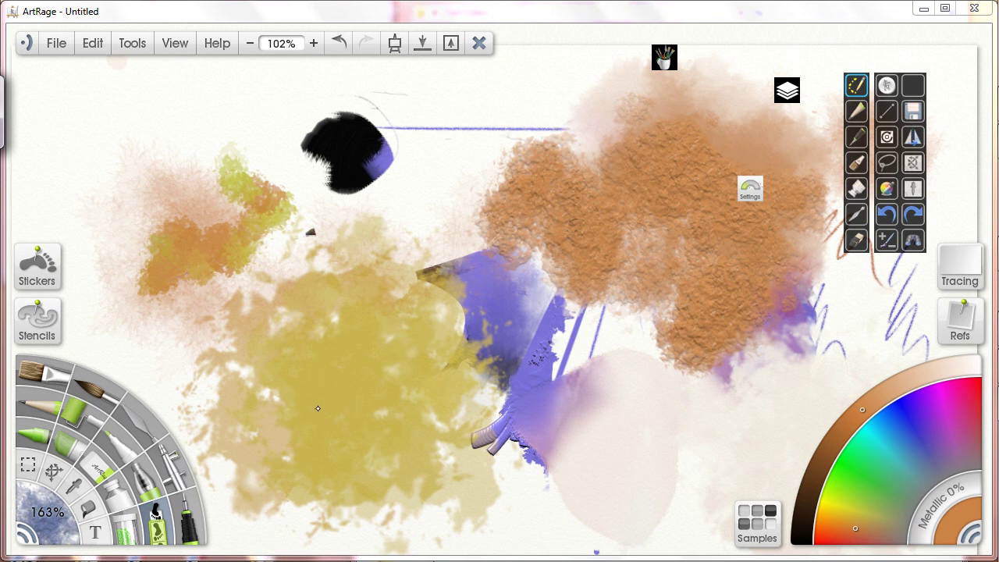
# - Paint a Watercolor stroke across the yellow area in Clear Canvas Mode, then undo it
pyautogui.click(98, 388)
pyautogui.press('Tab')
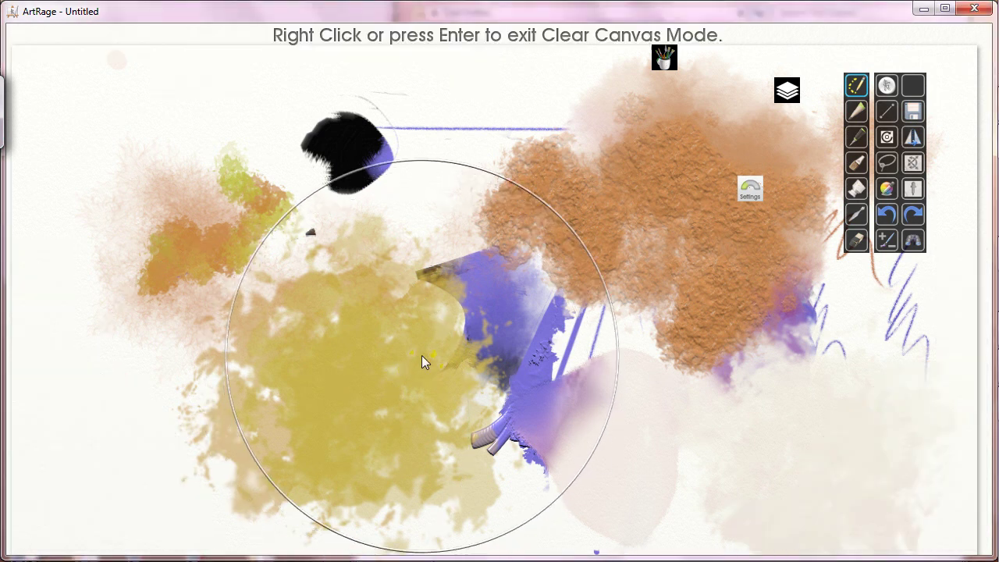
pyautogui.moveTo(593, 343)
pyautogui.mouseDown()
pyautogui.moveTo(364, 356)
pyautogui.moveTo(462, 343)
pyautogui.moveTo(437, 409)
pyautogui.moveTo(582, 343)
pyautogui.moveTo(610, 286)
pyautogui.mouseUp()
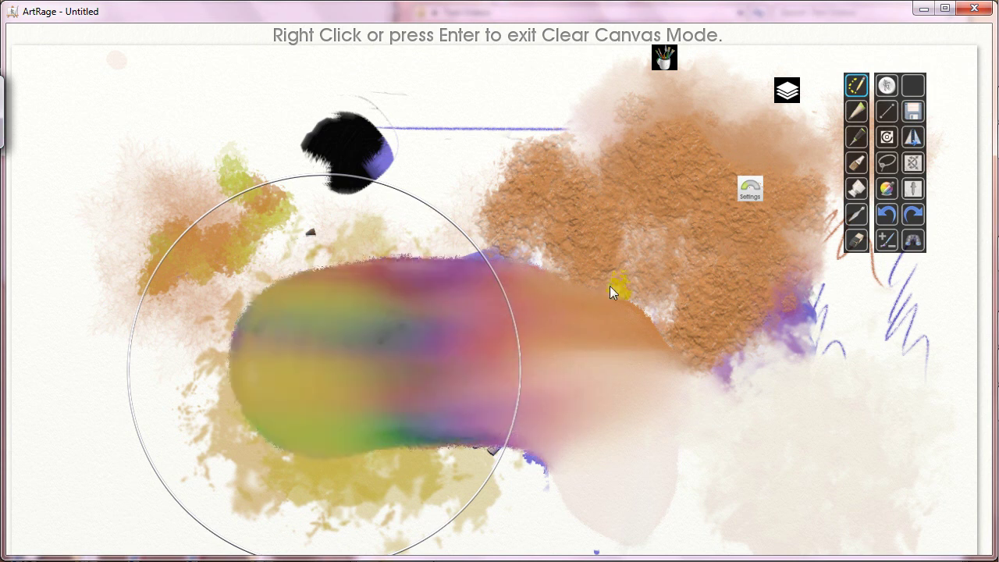
pyautogui.click(887, 214)
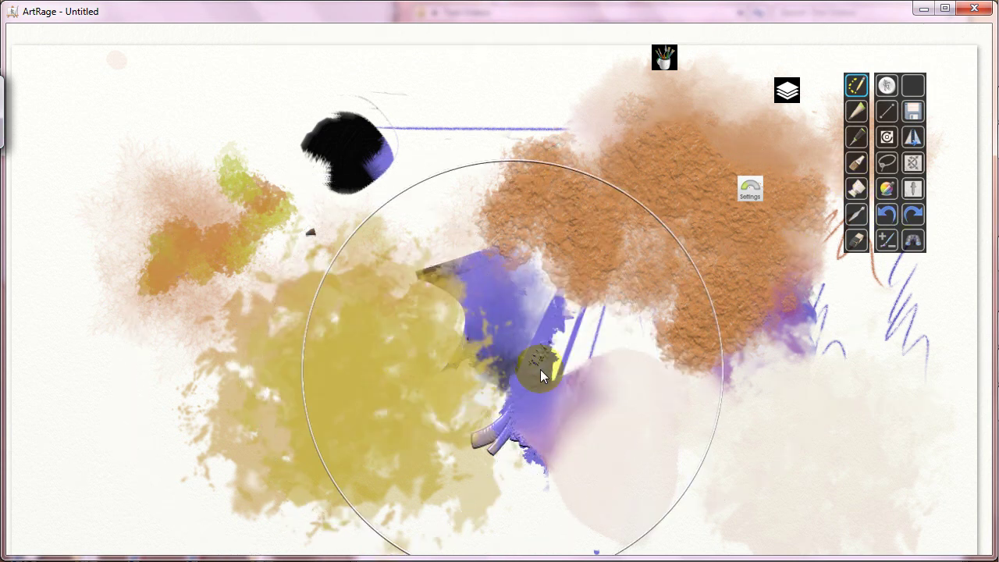
# - Adjust the brush size with the [ and ] keys, ending at a small size
pyautogui.press('[')
pyautogui.press('[')
pyautogui.press('[')
pyautogui.press(']')
pyautogui.press(']')
pyautogui.press(']')
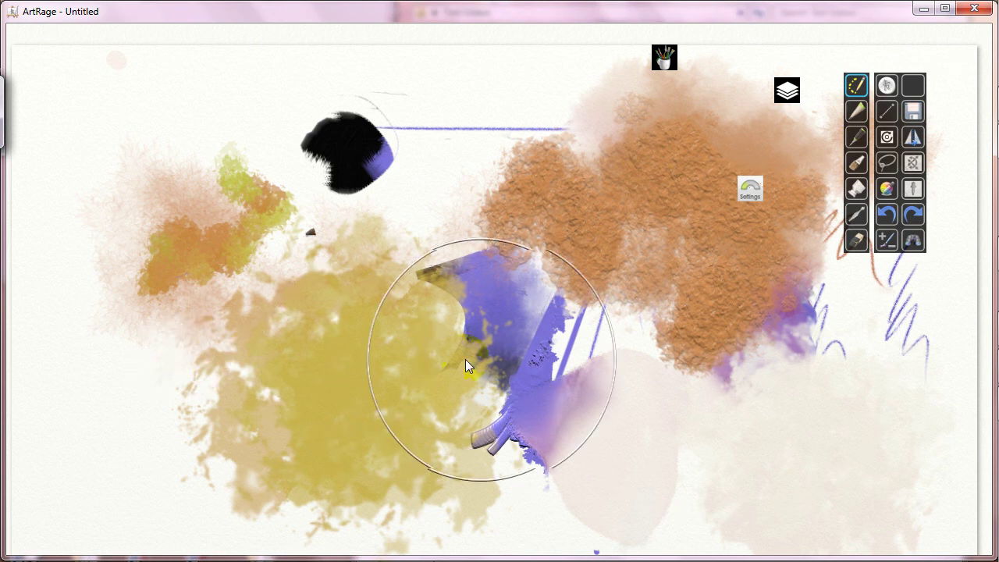
pyautogui.press('[')
pyautogui.press('[')
pyautogui.press('[')
pyautogui.press('[')
pyautogui.press(']')
pyautogui.press(']')
pyautogui.press(']')
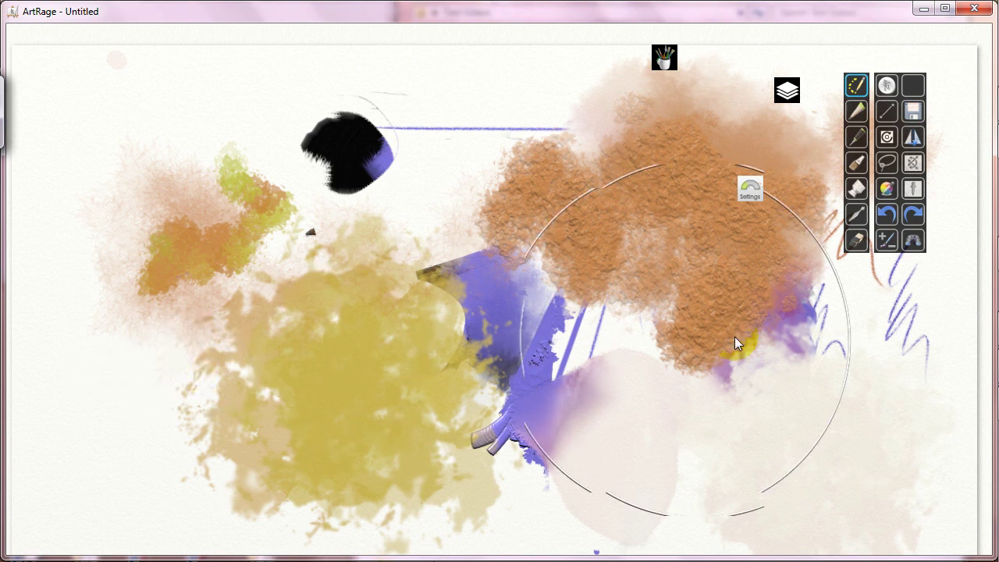
pyautogui.press('[')
pyautogui.press('[')
pyautogui.press(']')
pyautogui.press(']')
pyautogui.press(']')
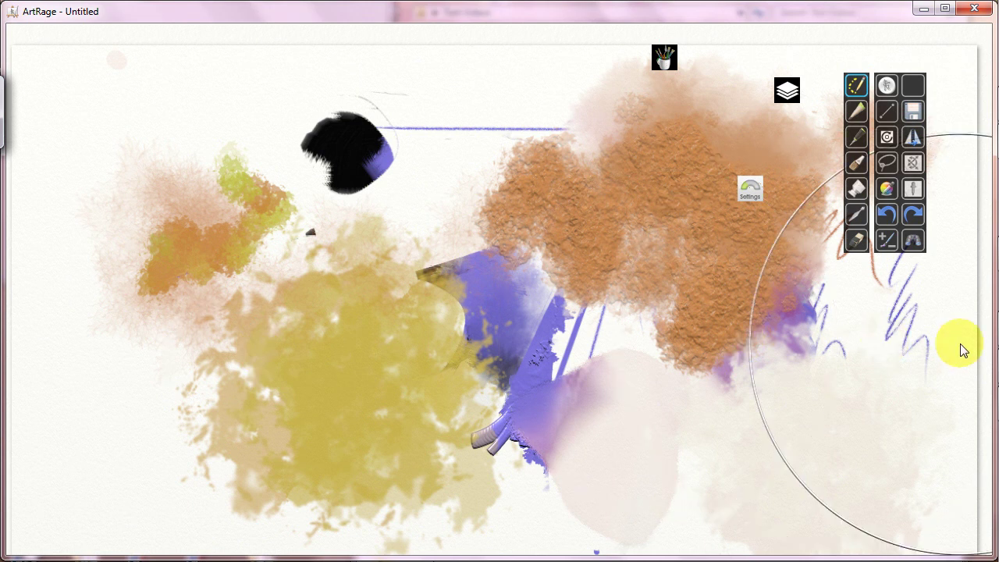
pyautogui.press('[')
pyautogui.press('[')
pyautogui.press('[')
pyautogui.press('[')
pyautogui.press(']')
pyautogui.press(']')
pyautogui.press(']')
pyautogui.press('[')
pyautogui.press('[')
pyautogui.press('[')
pyautogui.press('[')
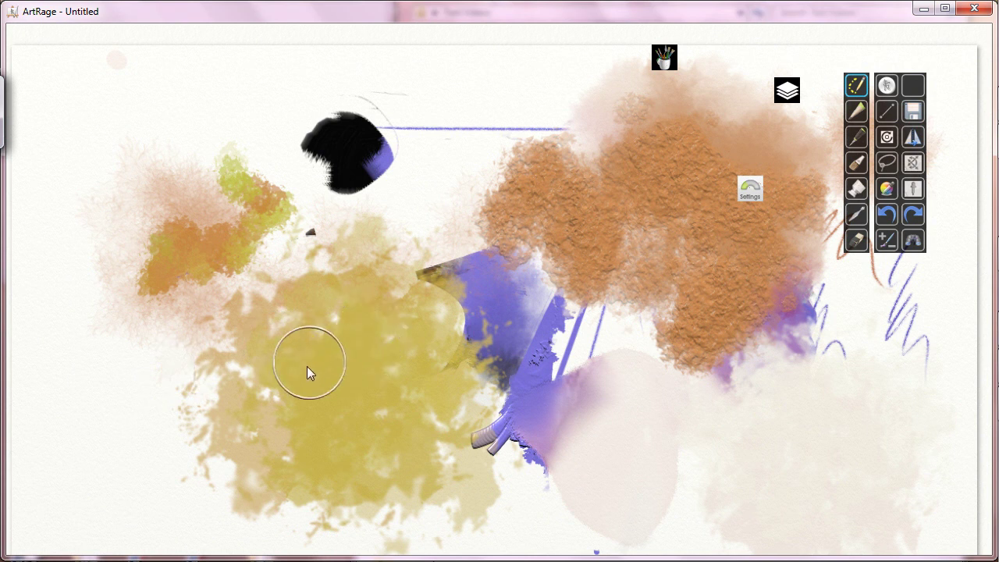
# - Dab and smear a small yellow spot mid-canvas where the purple stroke meets the brown blob
pyautogui.click(376, 371)
pyautogui.moveTo(251, 386)
pyautogui.mouseDown()
pyautogui.moveTo(262, 373)
pyautogui.moveTo(253, 379)
pyautogui.mouseUp()
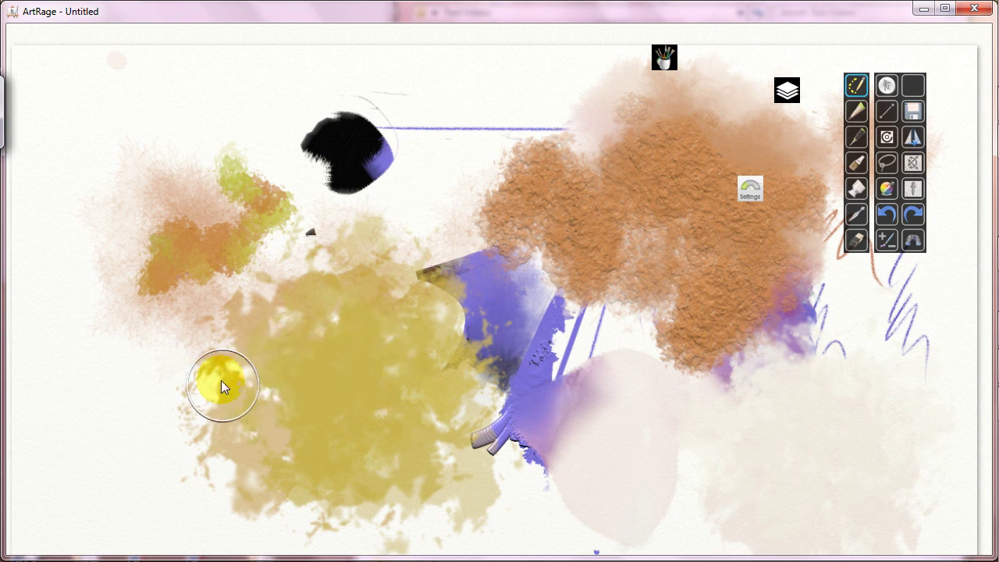
pyautogui.scroll(5, 575, 367)
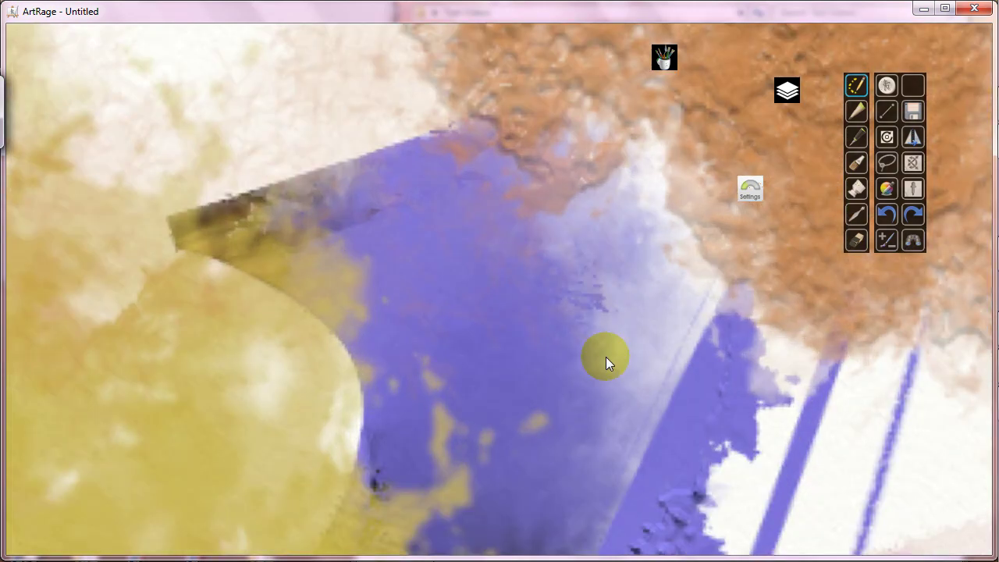
pyautogui.scroll(-6, 593, 357)
pyautogui.scroll(6, 395, 346)
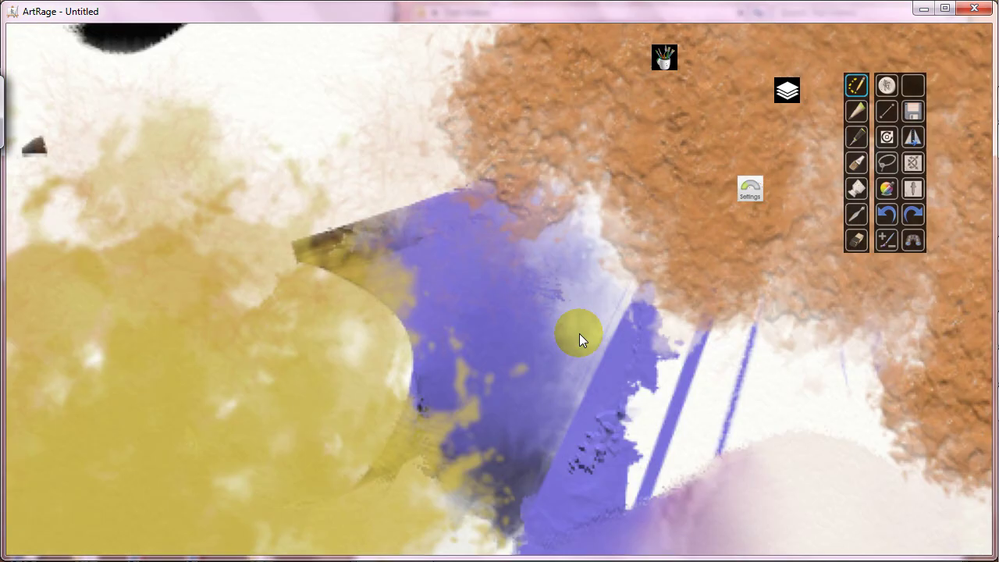
pyautogui.scroll(-5, 580, 333)
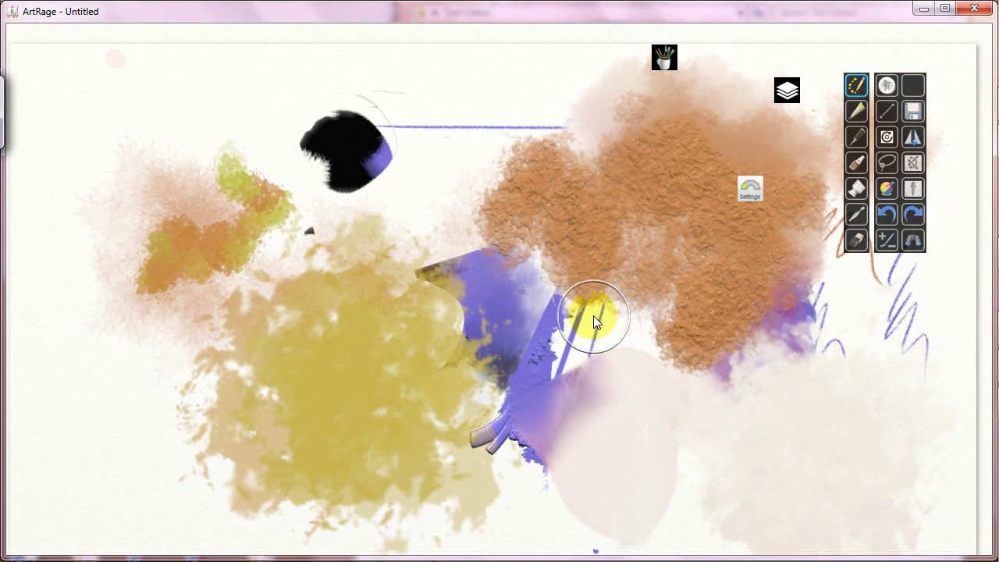
# - Open Toolbar options, keep the undo/redo repeat delay at 100 ms, and return to the options window
pyautogui.click(886, 86)
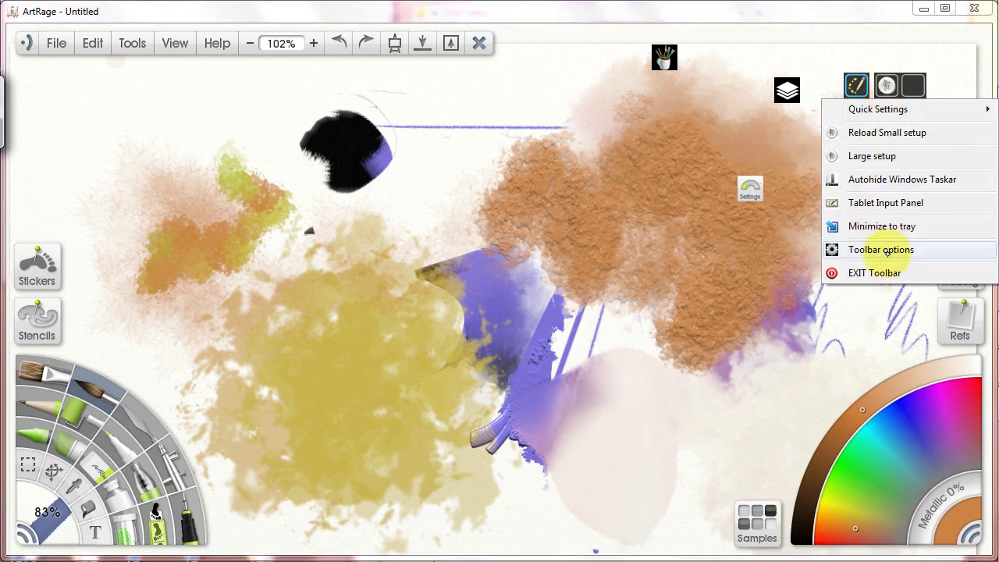
pyautogui.click(890, 250)
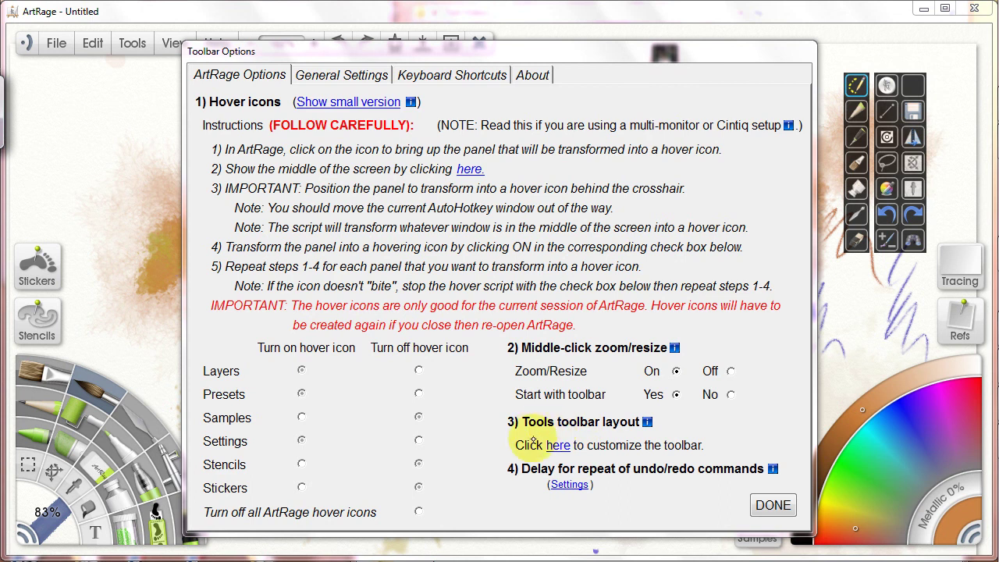
pyautogui.moveTo(635, 422)
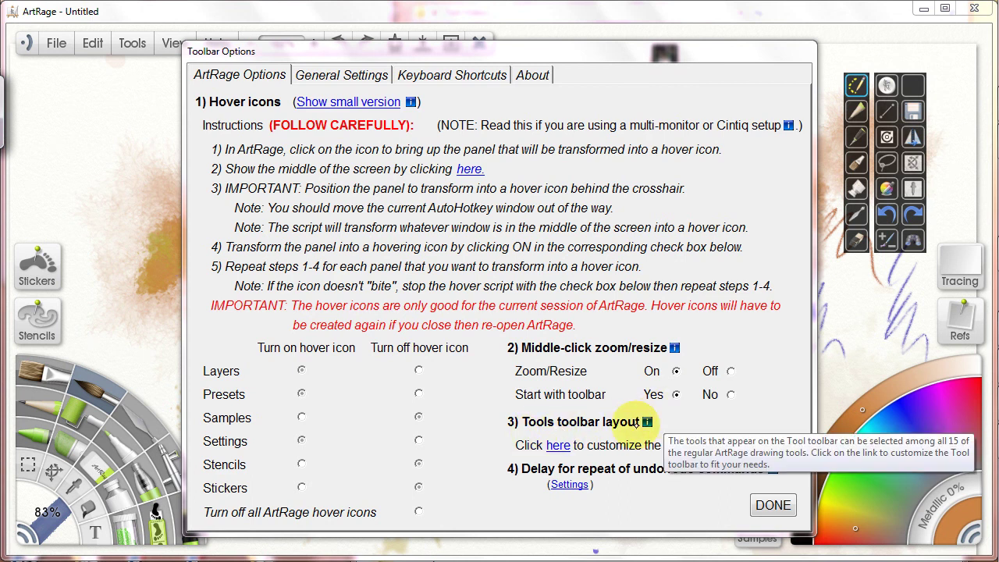
pyautogui.click(571, 484)
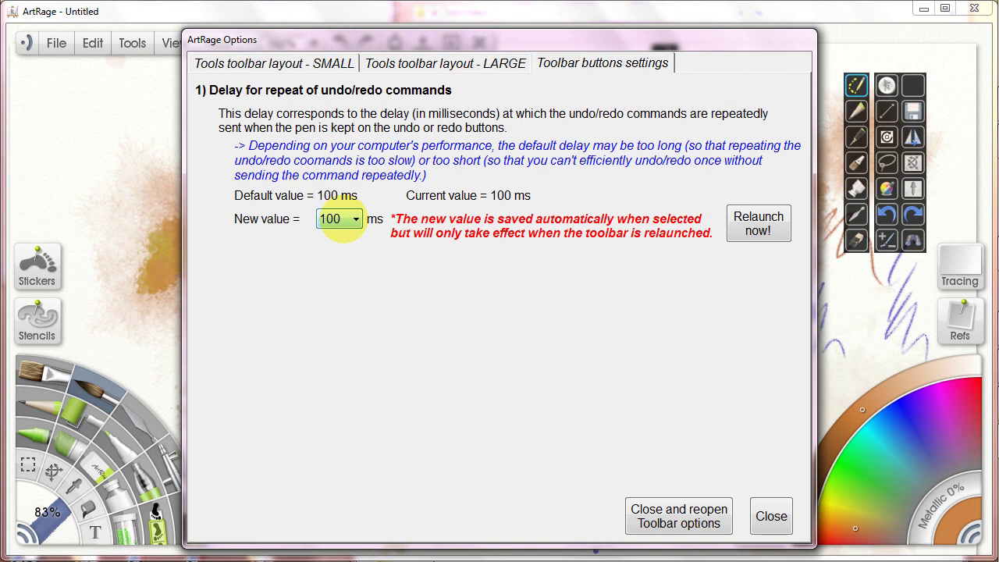
pyautogui.click(345, 218)
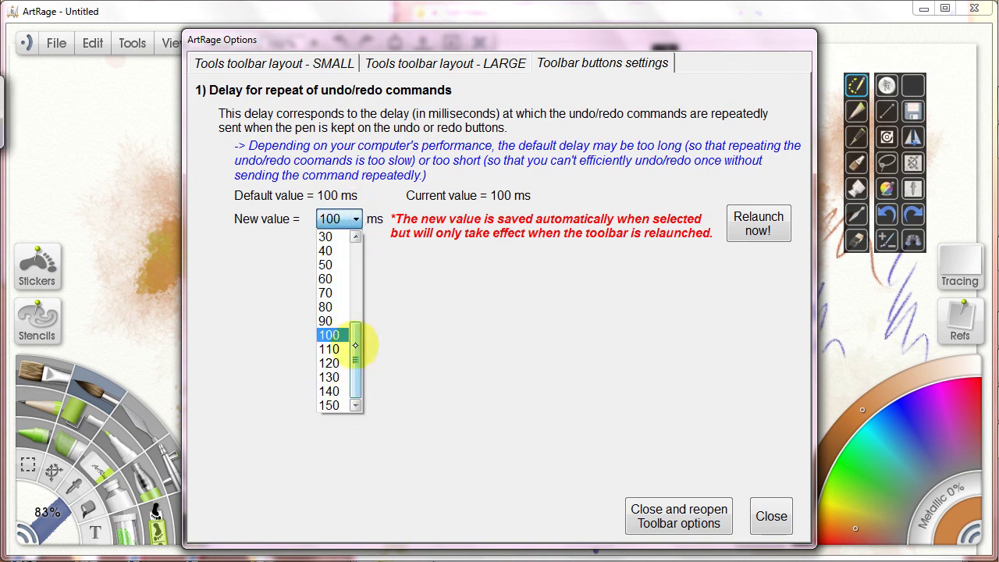
pyautogui.moveTo(356, 374)
pyautogui.mouseDown()
pyautogui.moveTo(356, 312)
pyautogui.moveTo(335, 245)
pyautogui.moveTo(352, 367)
pyautogui.mouseUp()
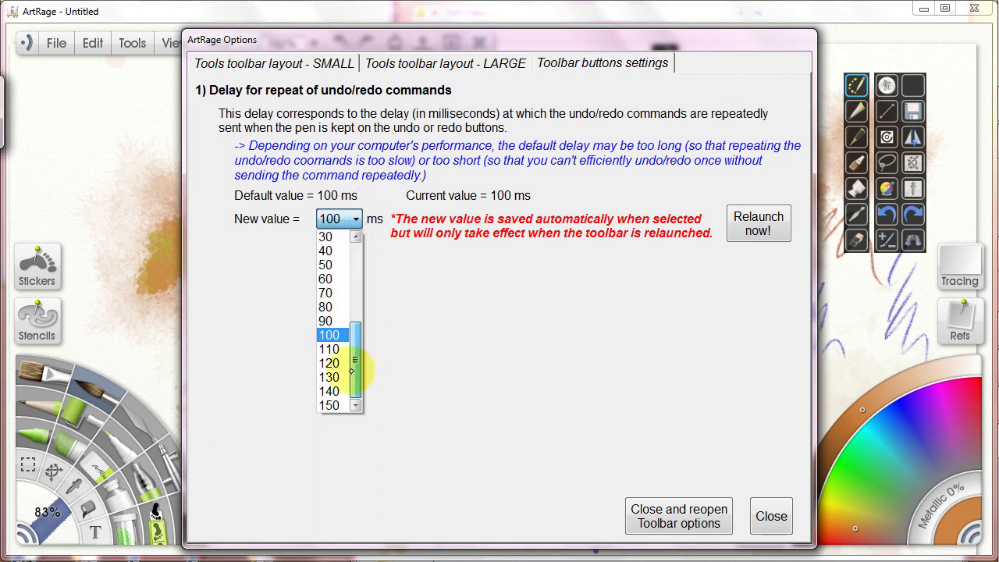
pyautogui.click(381, 318)
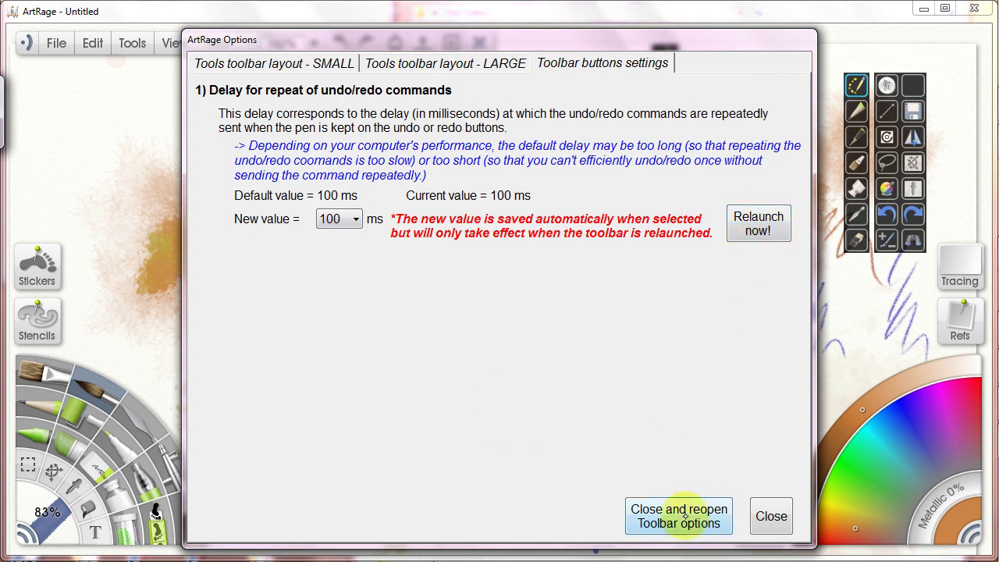
pyautogui.click(681, 517)
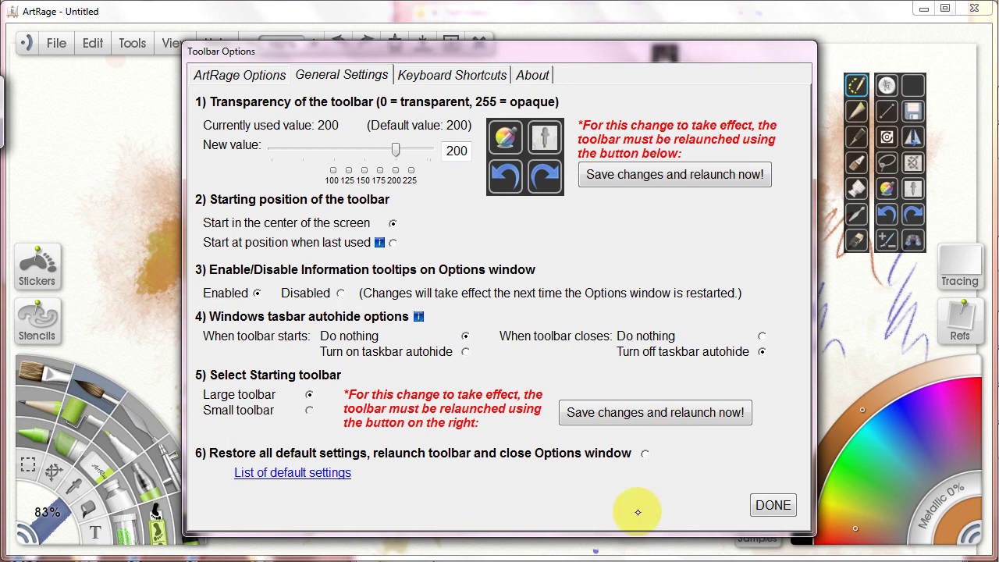
# - In the small layout, swap Paint tube for Watercolor and Oil brush for Chalk, then save and relaunch
pyautogui.click(240, 74)
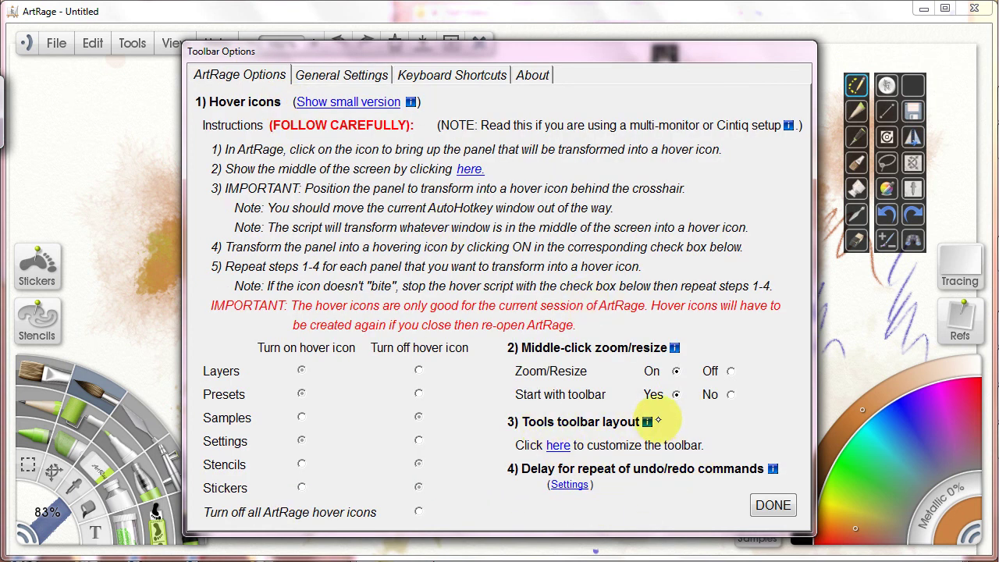
pyautogui.click(558, 447)
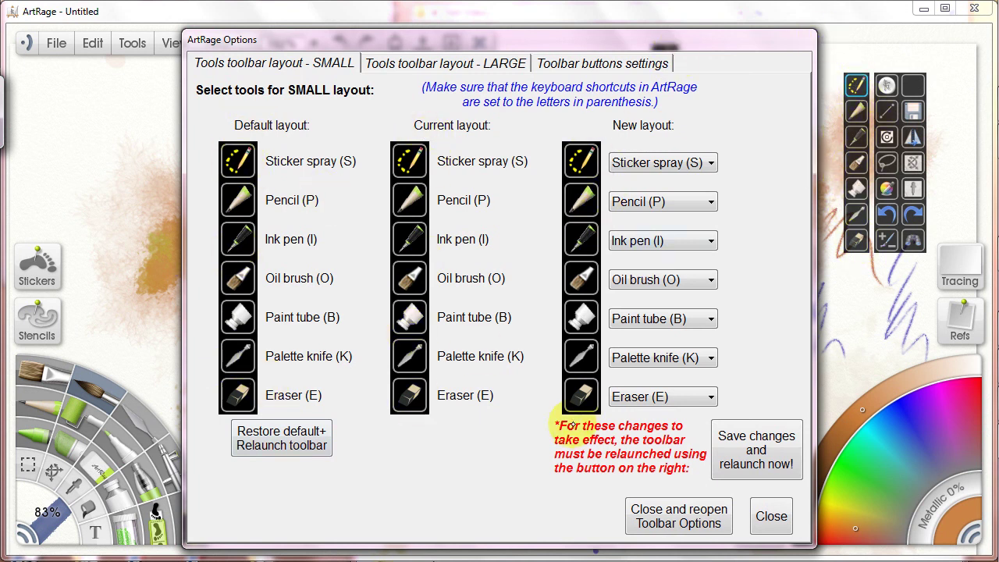
pyautogui.click(697, 318)
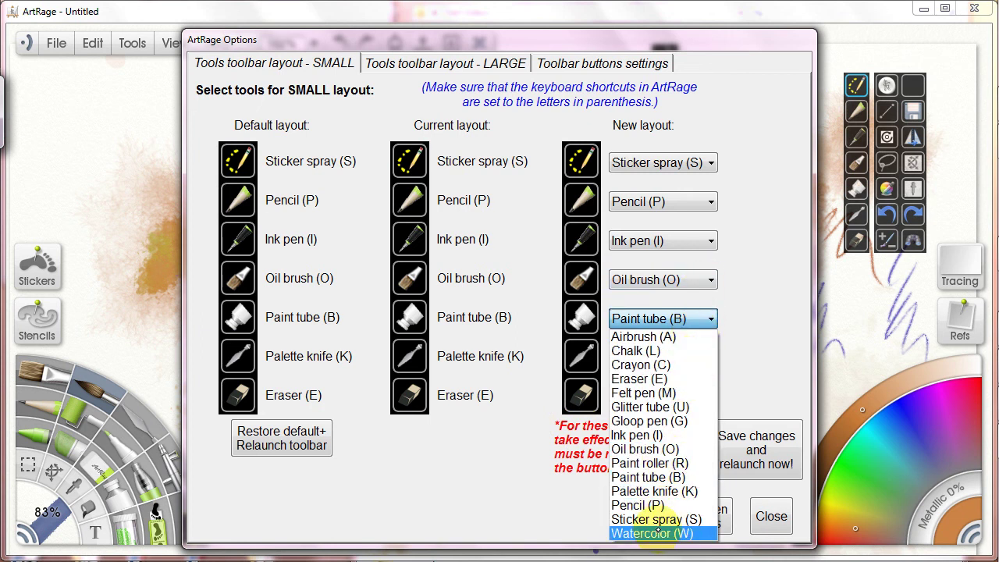
pyautogui.click(652, 533)
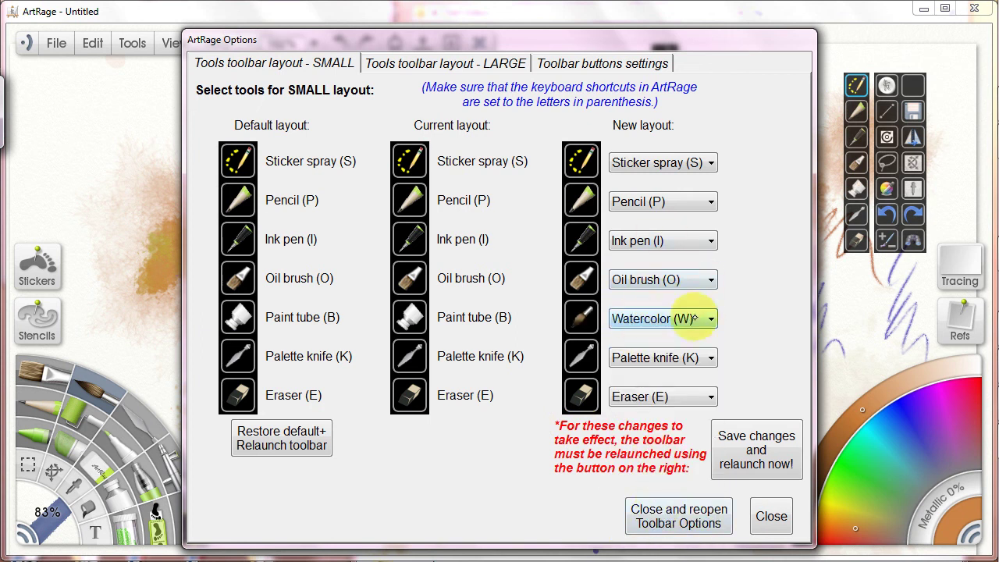
pyautogui.click(693, 278)
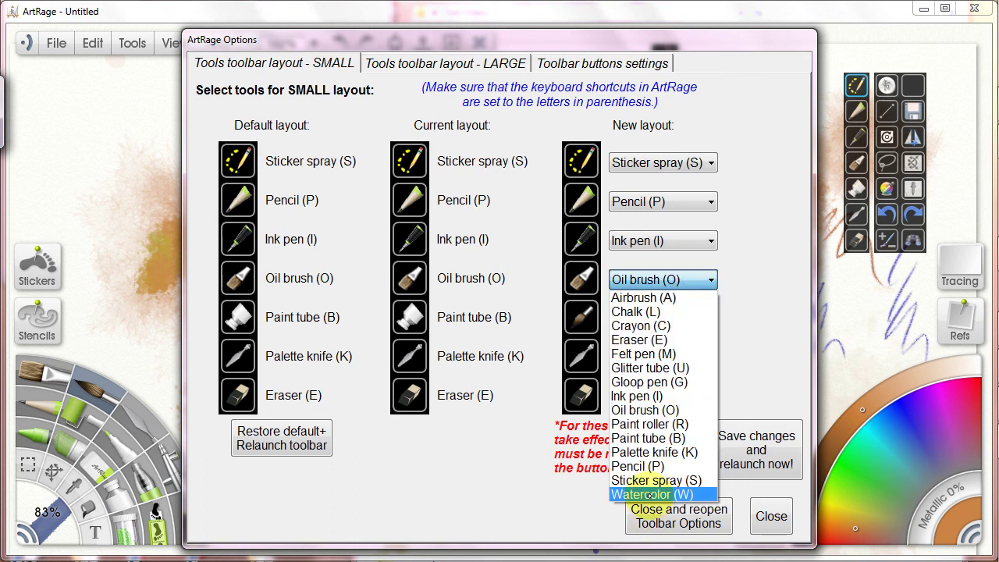
pyautogui.click(645, 311)
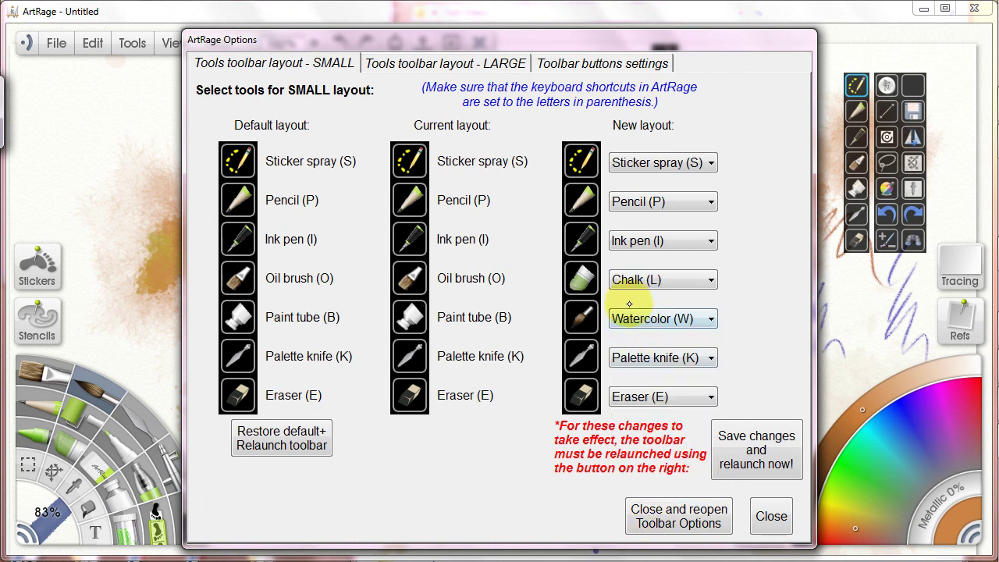
pyautogui.click(756, 450)
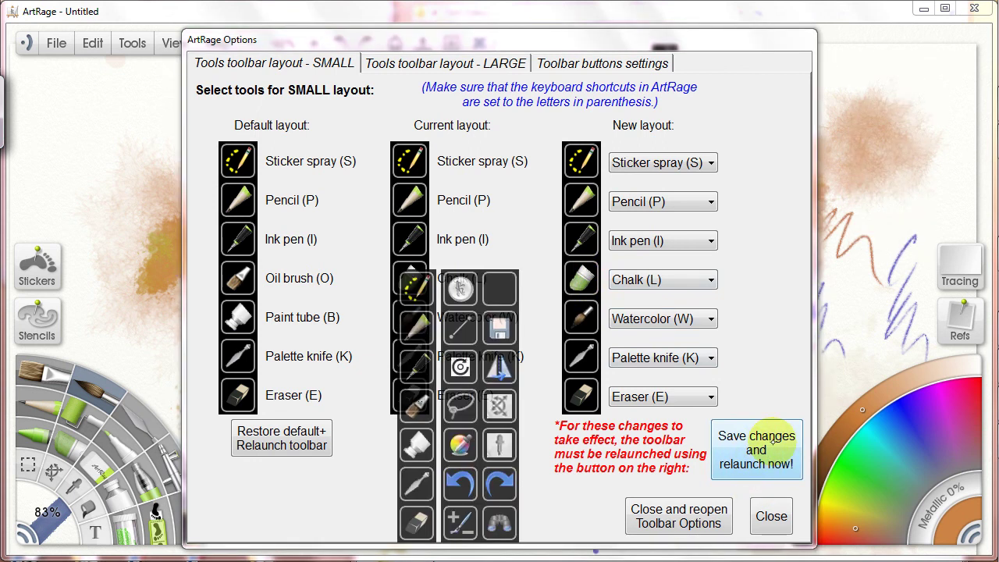
# - Reload the toolbar in Small setup, move it aside, and view the LARGE layout tool choices
pyautogui.rightClick(461, 287)
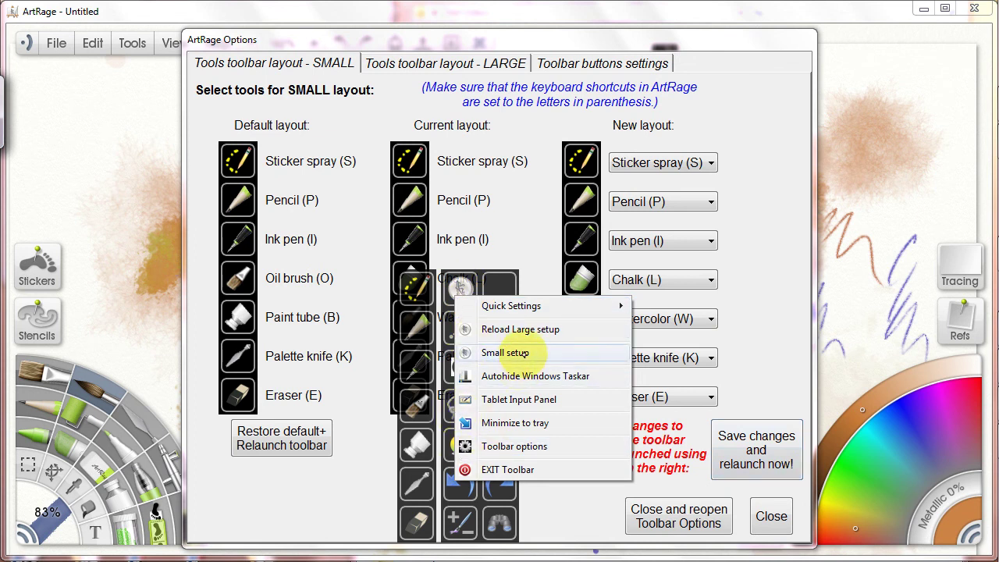
pyautogui.click(528, 352)
pyautogui.moveTo(519, 288); pyautogui.dragTo(914, 101)
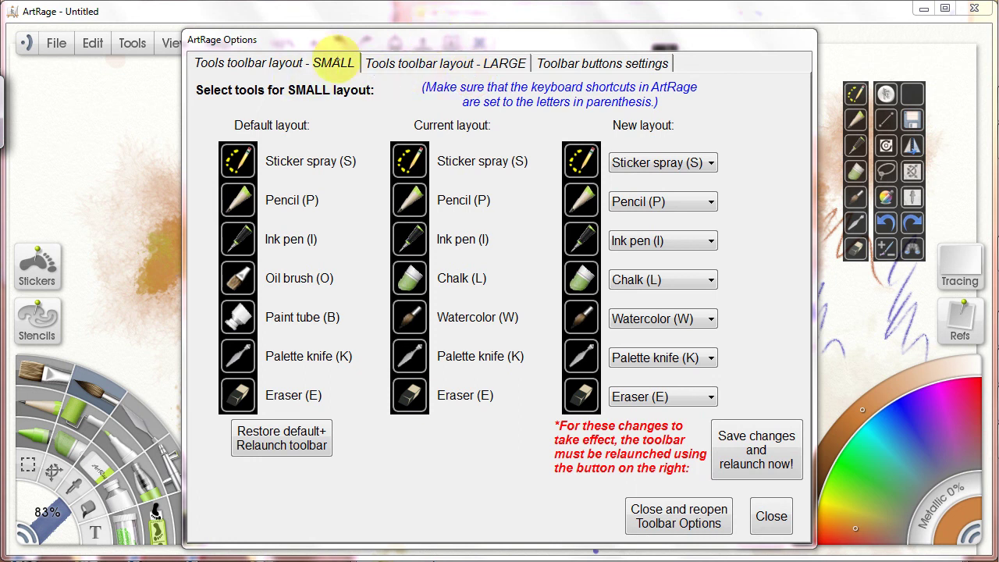
pyautogui.click(416, 65)
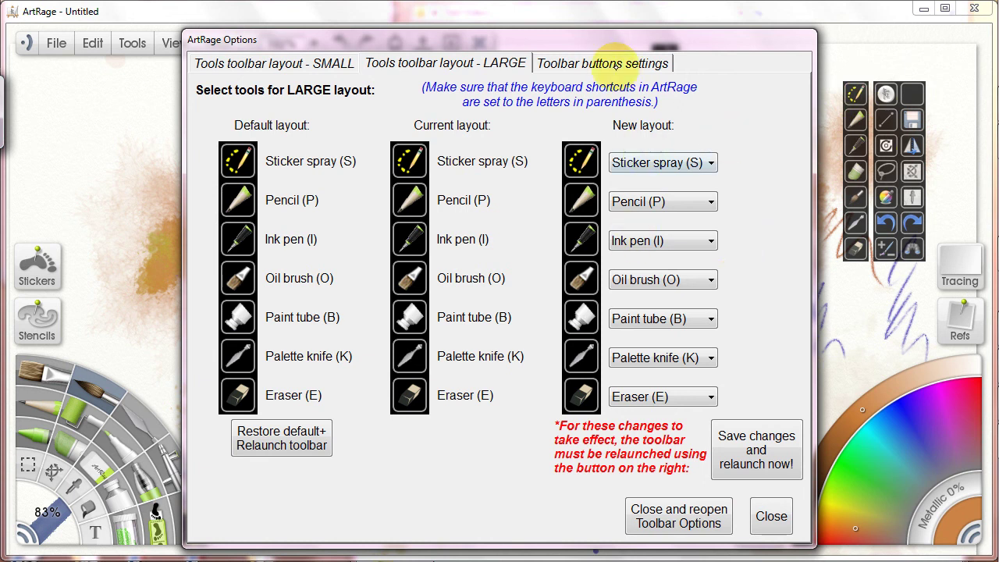
# - Look through the undo/redo delay, small layout and hover icon pages, ending on General Settings
pyautogui.click(607, 63)
pyautogui.click(308, 64)
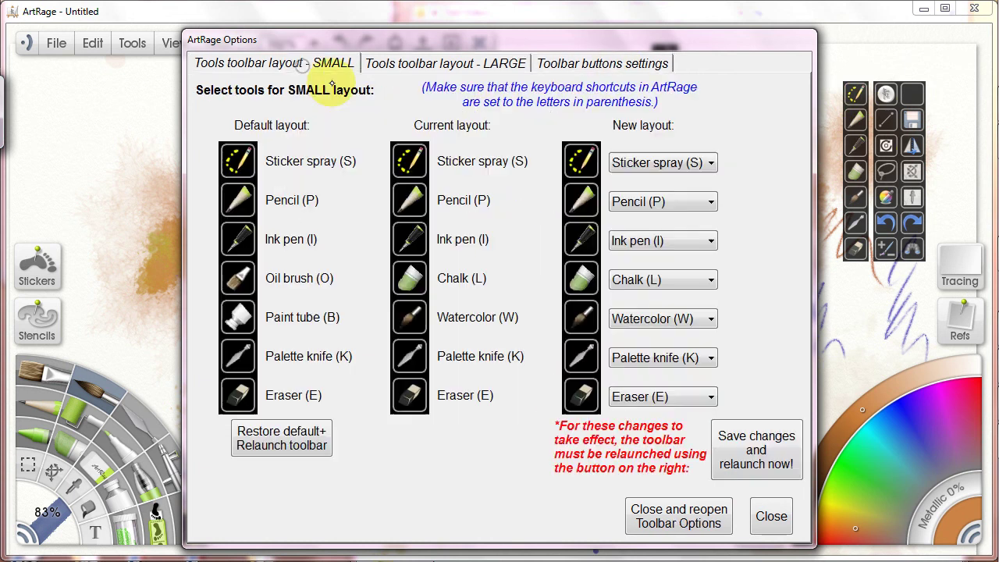
pyautogui.click(701, 512)
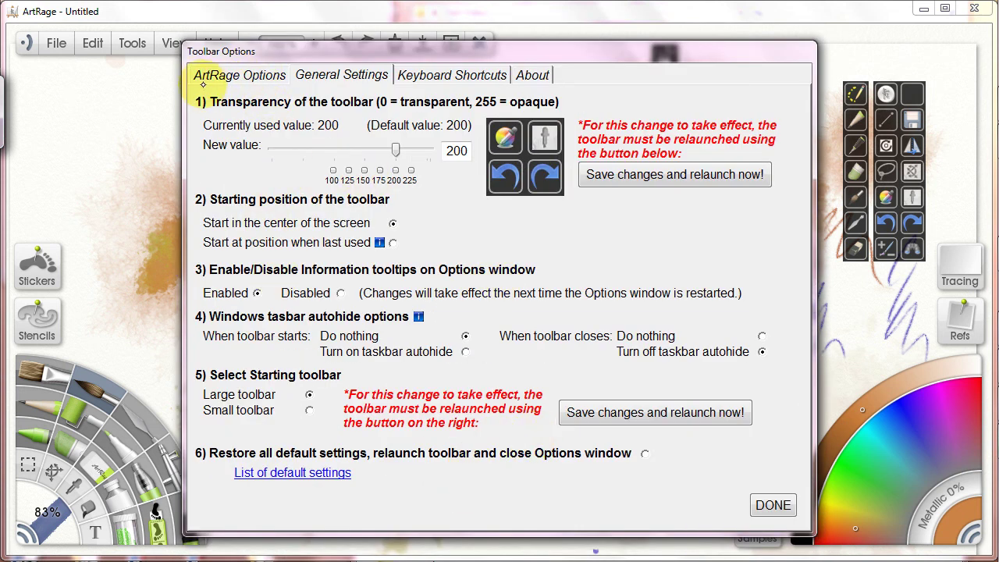
pyautogui.click(246, 74)
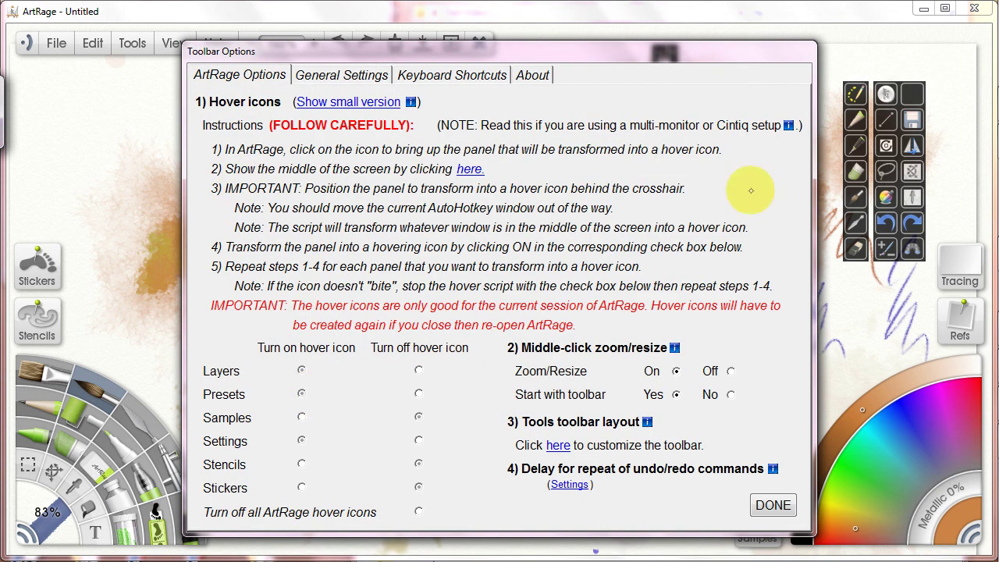
pyautogui.click(341, 74)
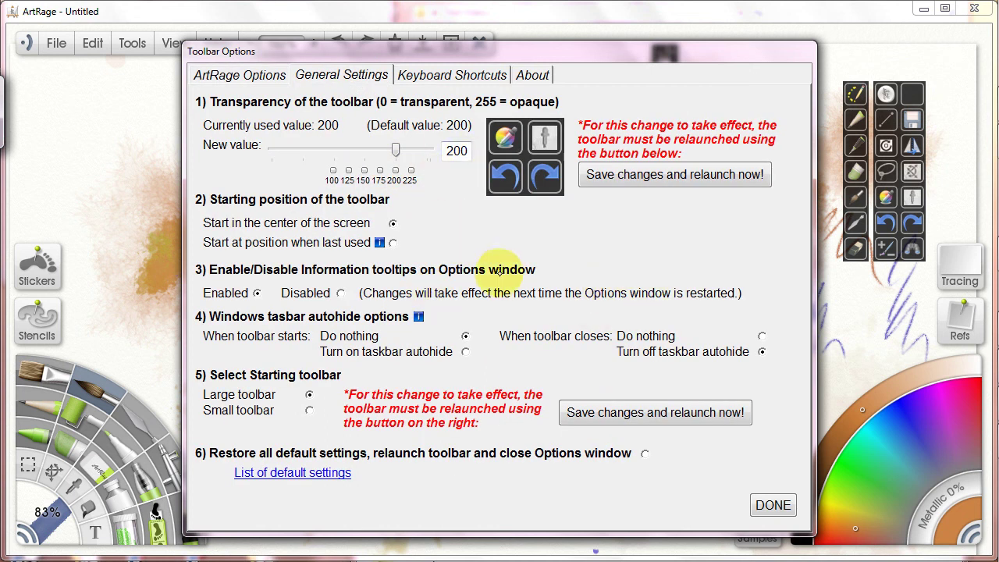
# - Enter toolbar transparency 197, view Keyboard Shortcuts, and move the floating toolbar to the right edge
pyautogui.moveTo(396, 149)
pyautogui.mouseDown()
pyautogui.moveTo(344, 149)
pyautogui.moveTo(413, 148)
pyautogui.moveTo(273, 148)
pyautogui.moveTo(437, 149)
pyautogui.moveTo(394, 149)
pyautogui.mouseUp()
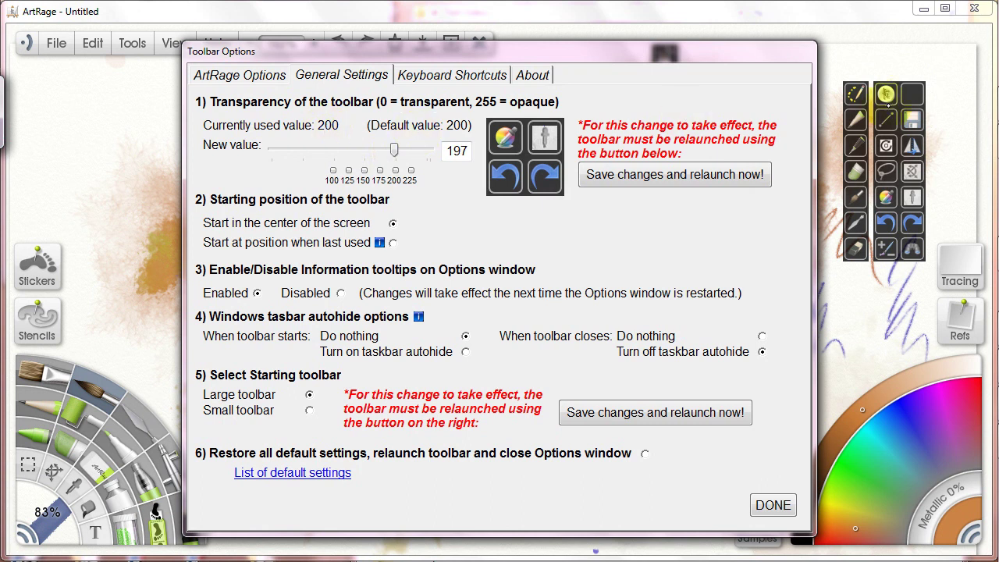
pyautogui.moveTo(911, 95); pyautogui.dragTo(693, 26)
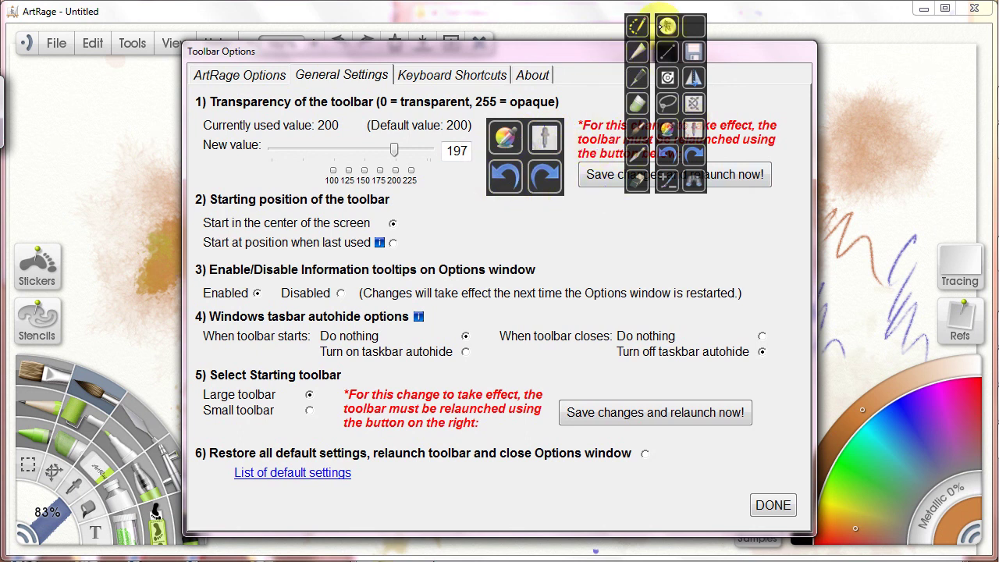
pyautogui.click(452, 75)
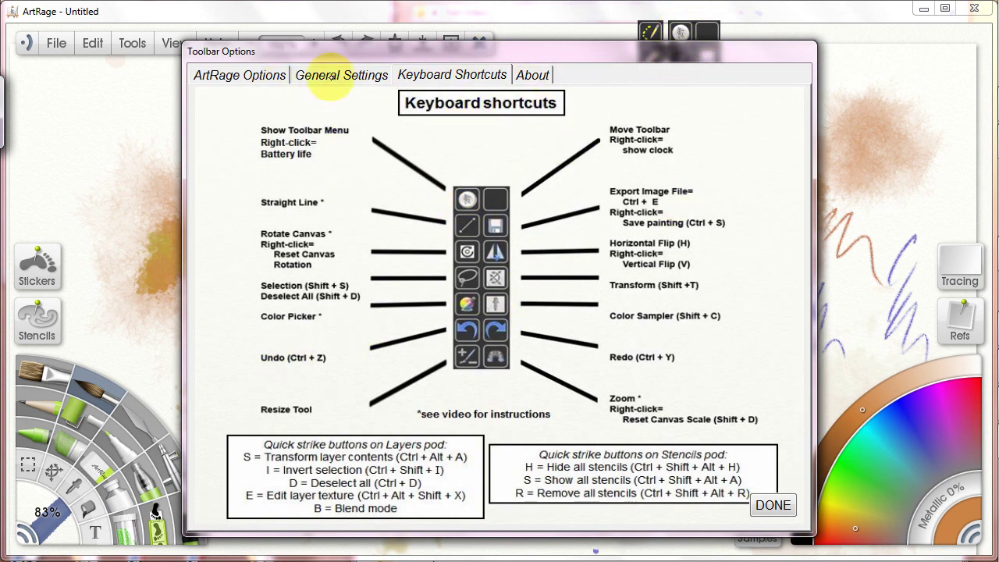
pyautogui.click(330, 75)
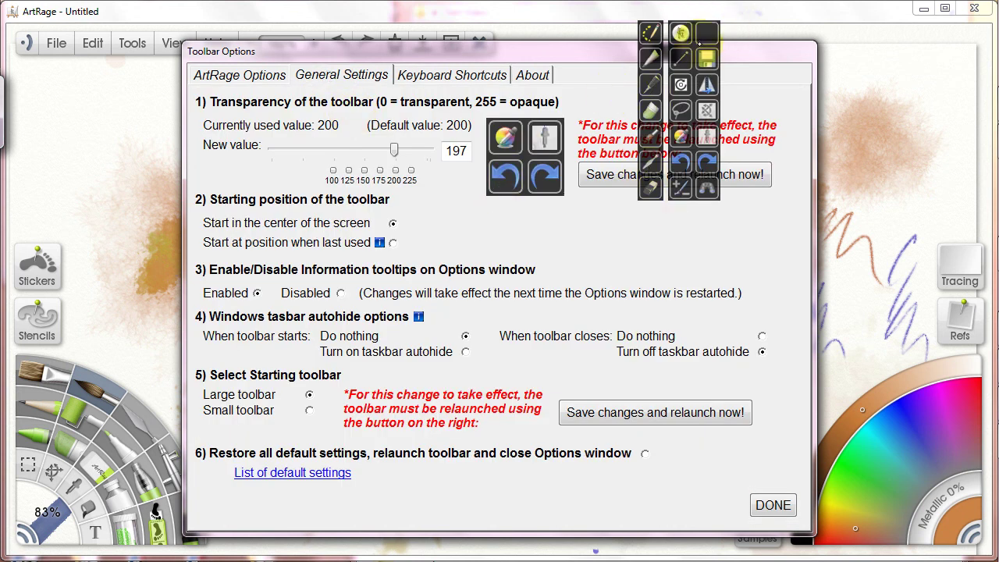
pyautogui.click(680, 33)
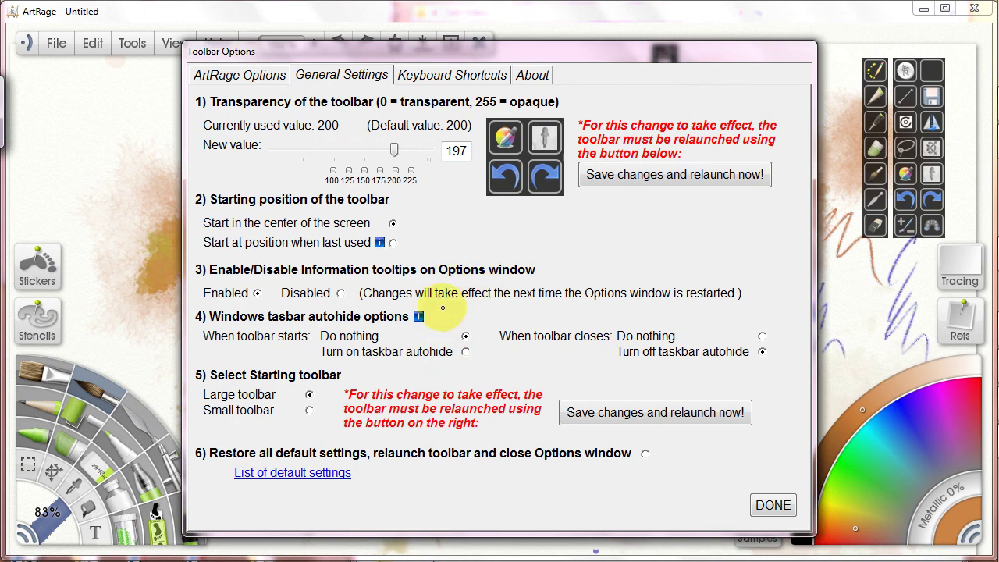
# - Set the toolbar transparency back to 200 and nudge the floating toolbar aside
pyautogui.moveTo(396, 150); pyautogui.dragTo(391, 150)
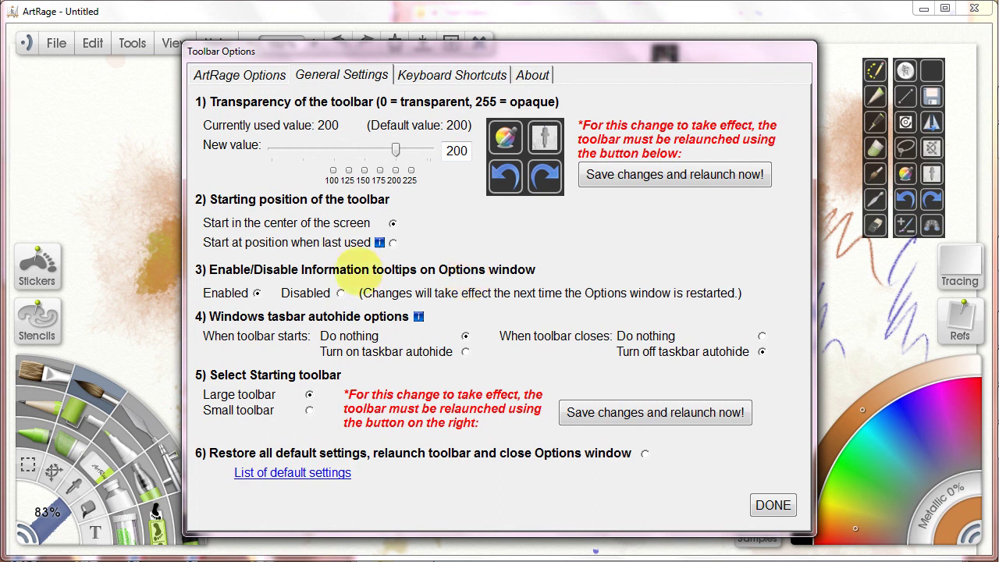
pyautogui.moveTo(379, 242)
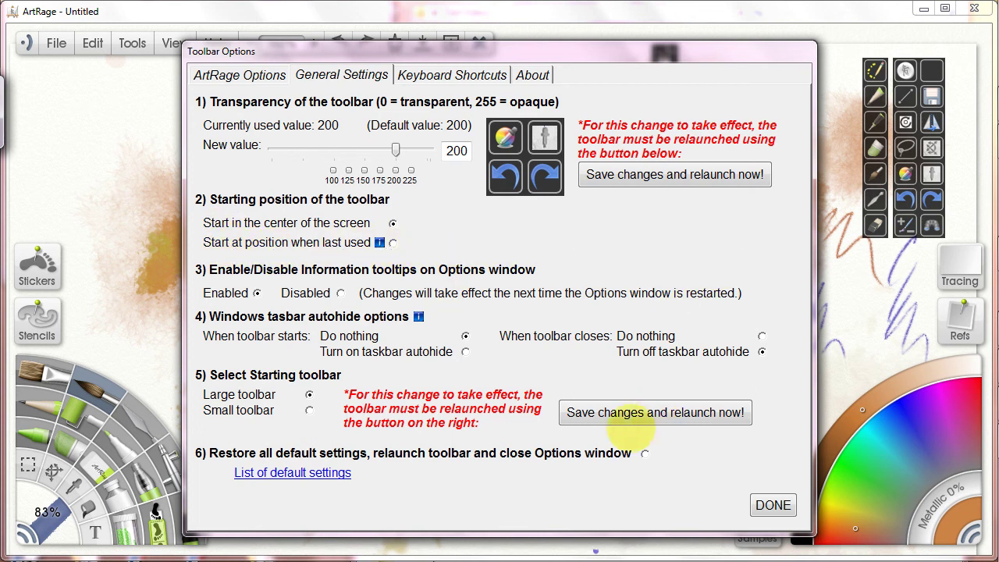
pyautogui.moveTo(891, 149)
pyautogui.mouseDown()
pyautogui.moveTo(871, 195)
pyautogui.moveTo(887, 151)
pyautogui.mouseUp()
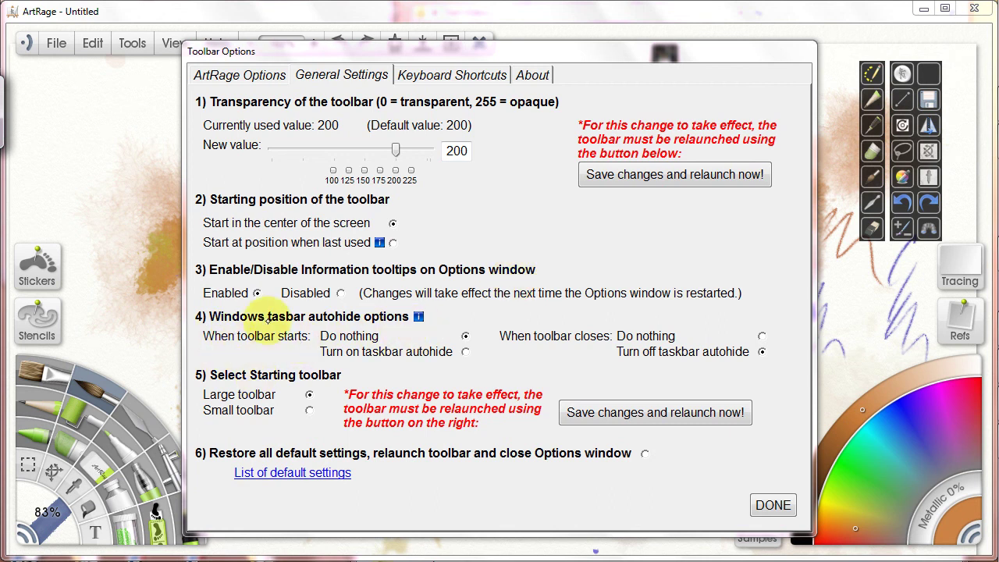
pyautogui.moveTo(421, 315)
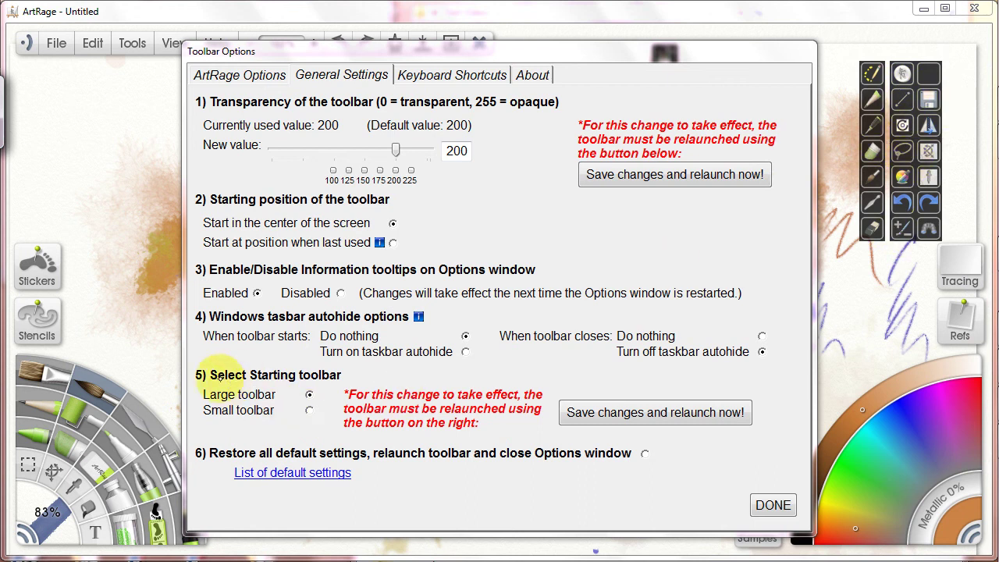
# - Make Small the starting toolbar, save and relaunch it, and place it at the upper right
pyautogui.click(310, 410)
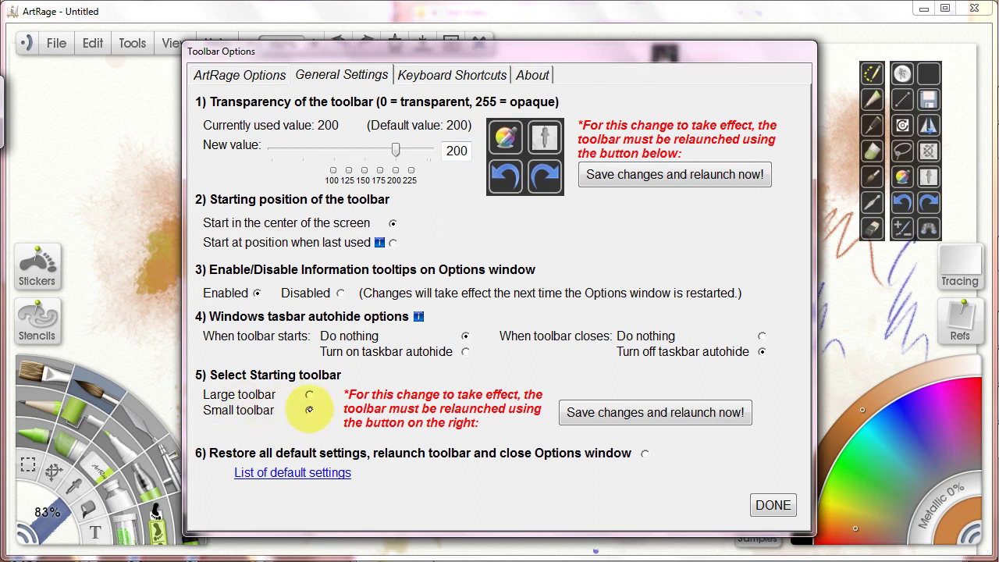
pyautogui.click(710, 412)
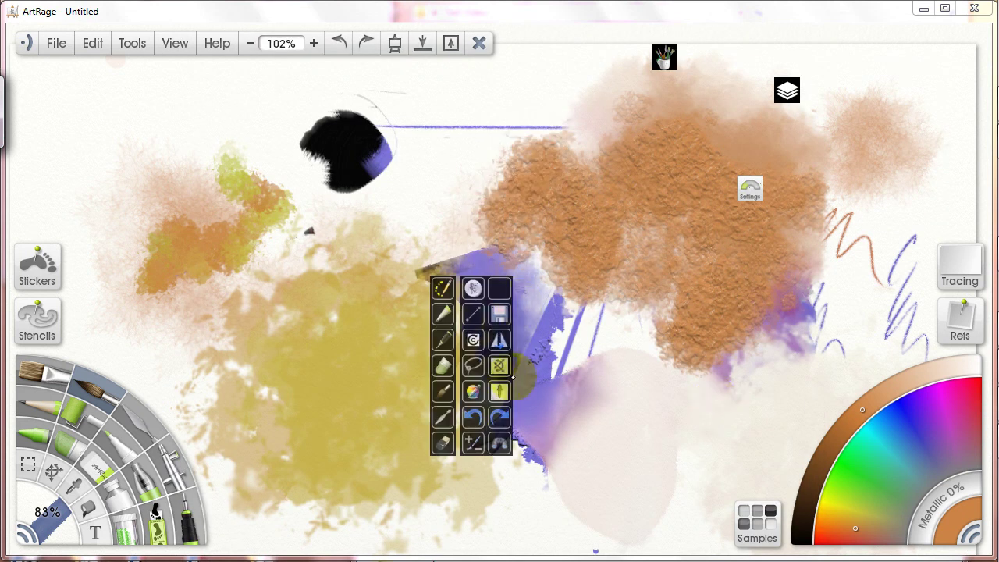
pyautogui.moveTo(500, 289)
pyautogui.mouseDown()
pyautogui.moveTo(970, 116)
pyautogui.moveTo(836, 111)
pyautogui.mouseUp()
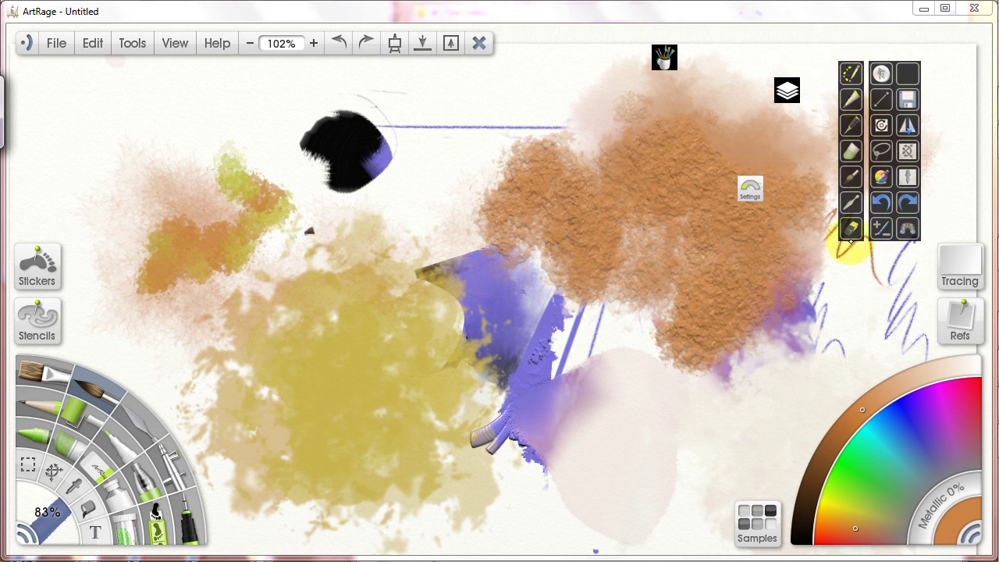
# - Review the relaunched toolbar's General Settings, close the dialog with DONE, and reopen the quick menu
pyautogui.click(880, 73)
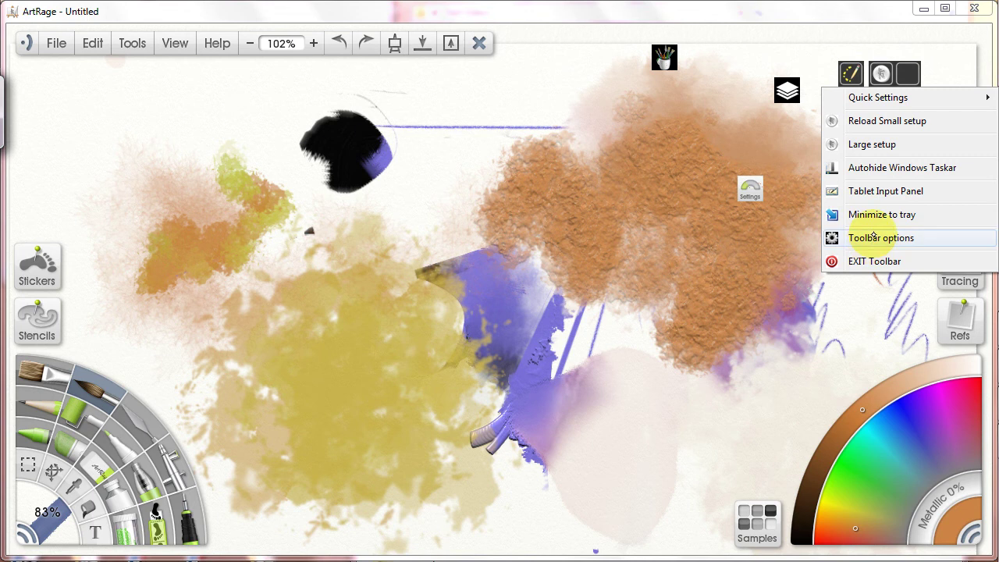
pyautogui.click(858, 237)
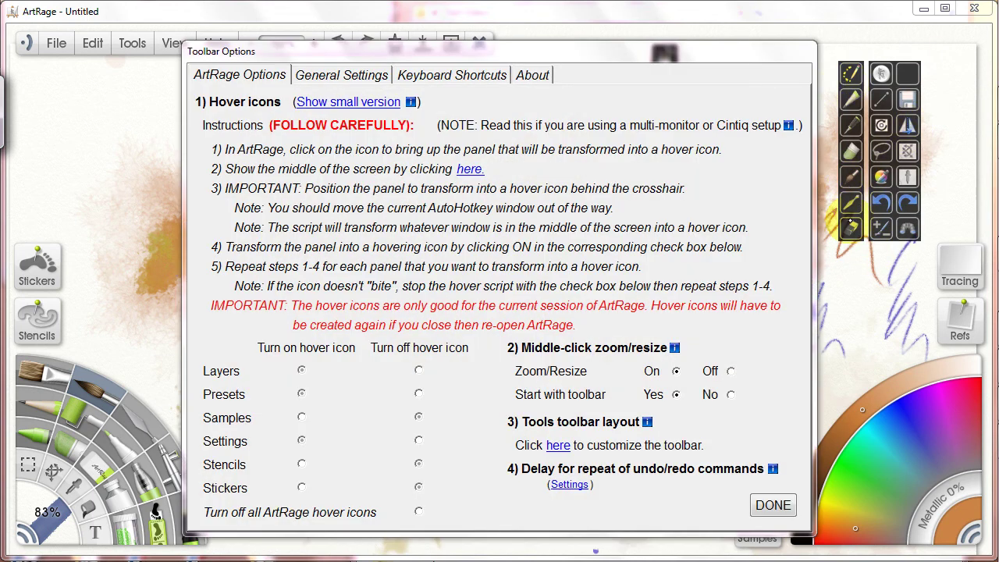
pyautogui.click(341, 75)
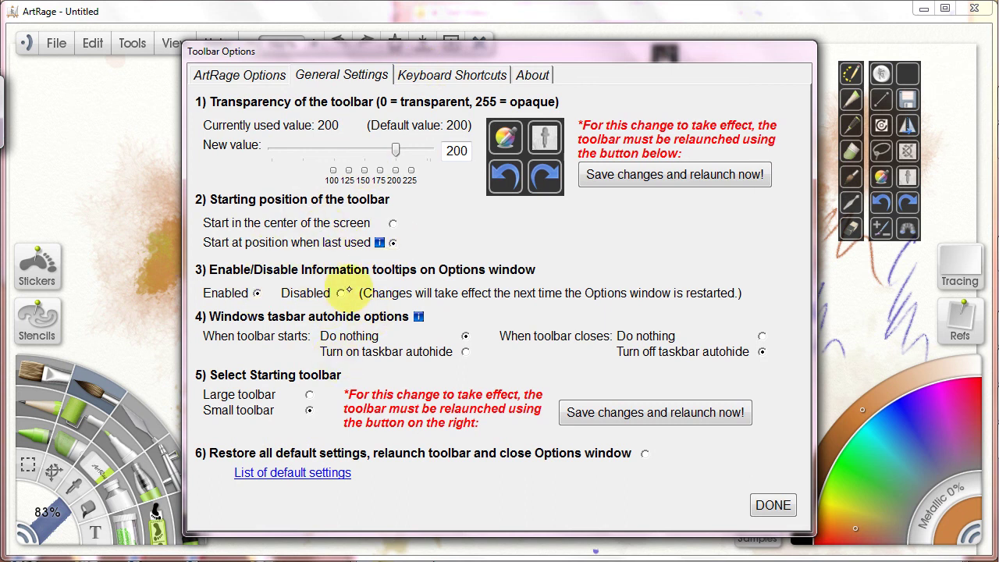
pyautogui.click(772, 505)
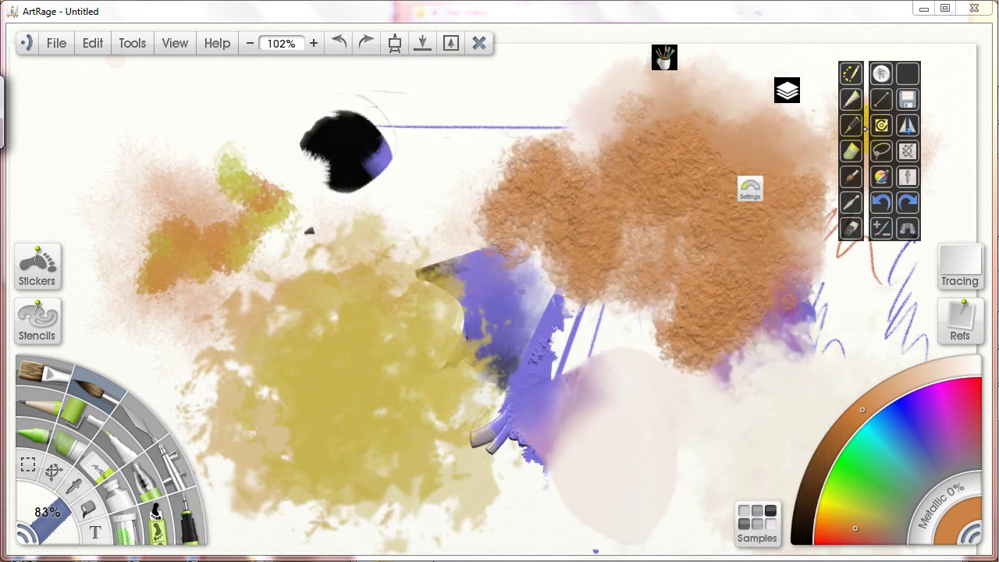
pyautogui.click(881, 73)
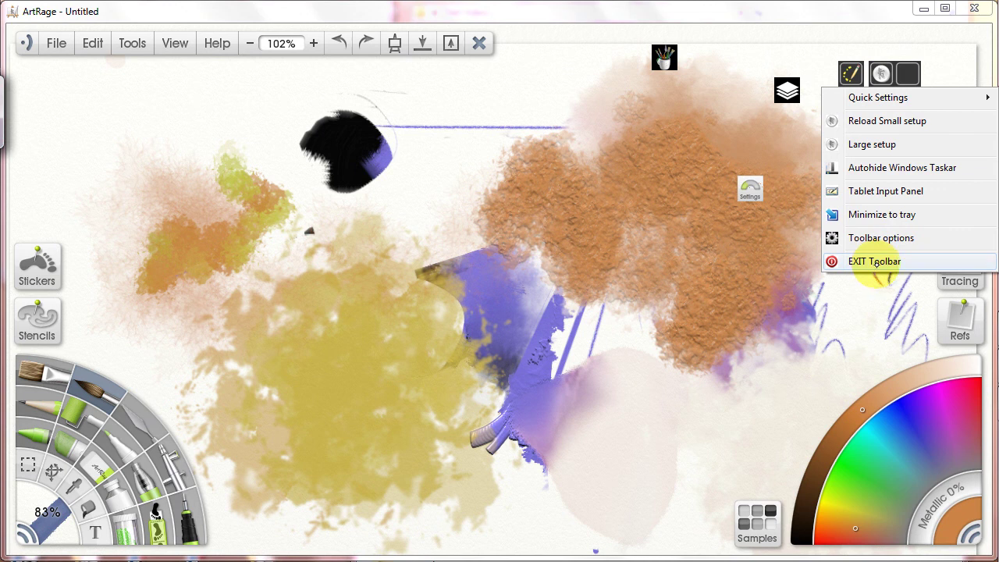
# - Exit the toolbar and relaunch it from the ArtRage Pen-Only Toolbar folder
pyautogui.click(875, 261)
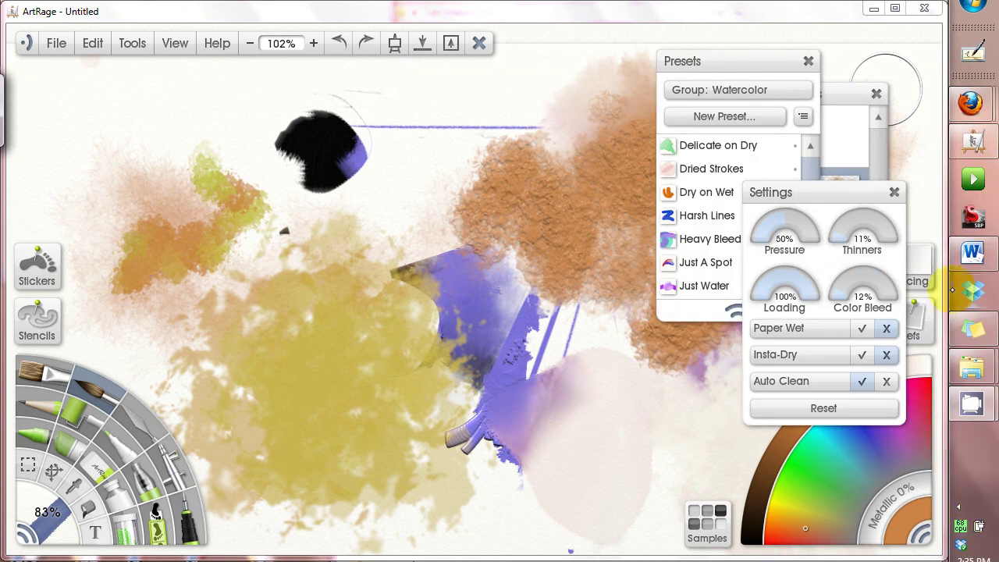
pyautogui.moveTo(974, 364)
pyautogui.click(846, 451)
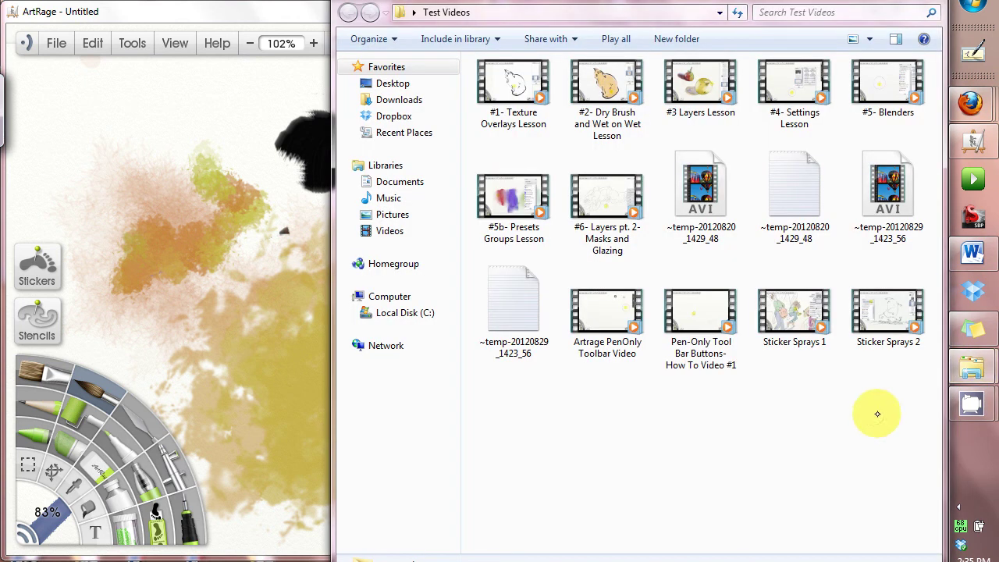
pyautogui.click(887, 6)
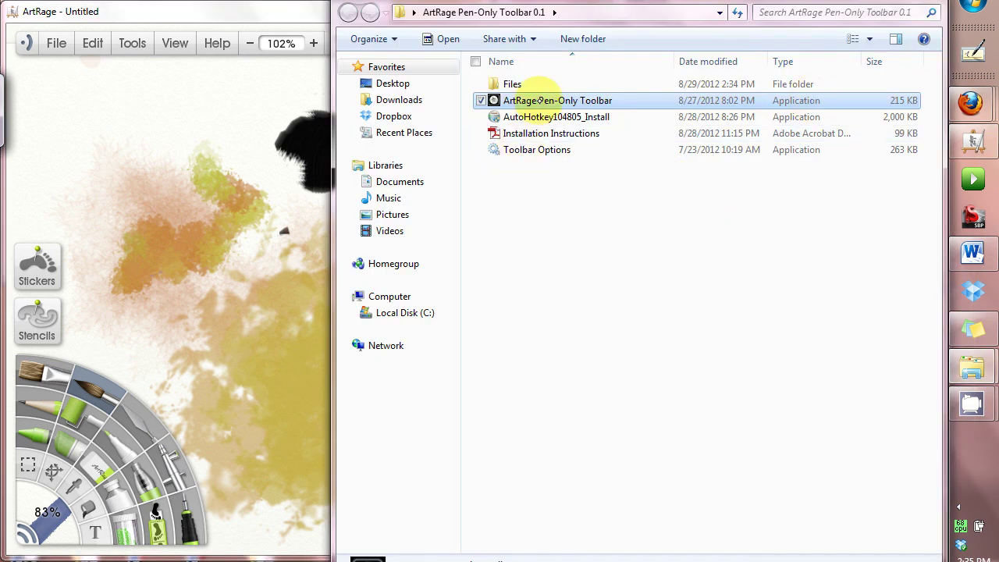
pyautogui.doubleClick(504, 98)
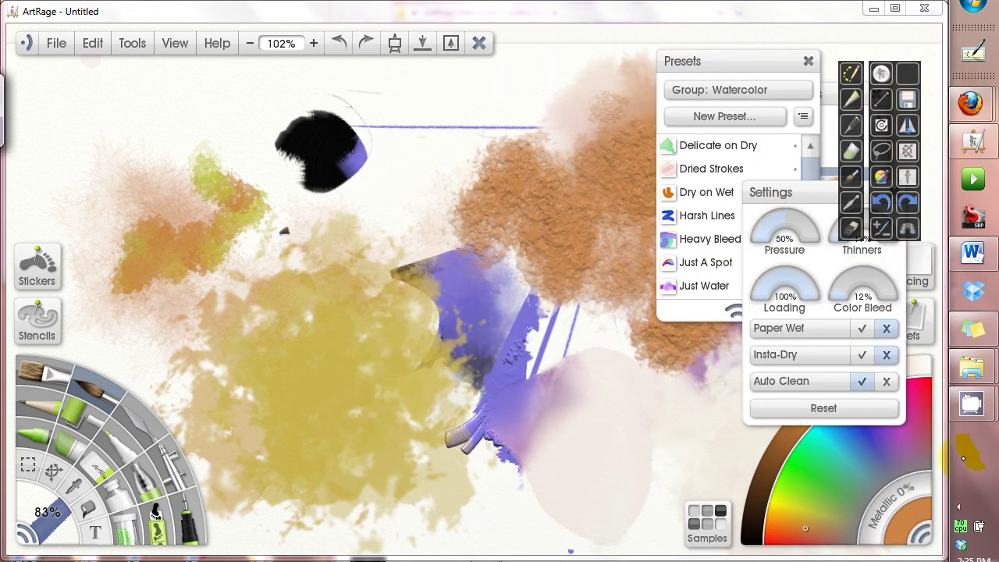
# - Turn on Auto-hide for the Windows taskbar in its Properties
pyautogui.rightClick(963, 458)
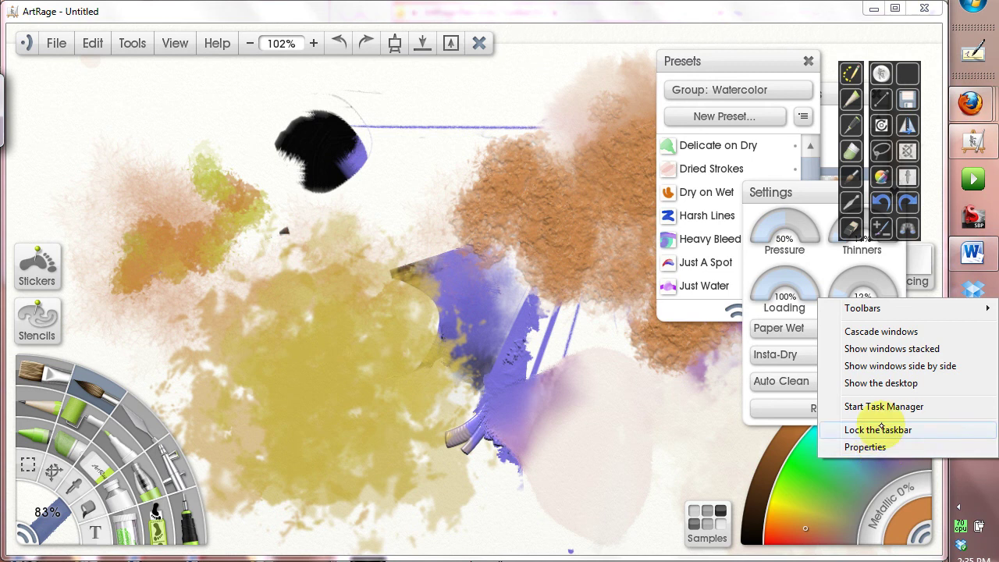
pyautogui.click(863, 446)
pyautogui.click(661, 70)
# - Confirm the taskbar settings and resize the ArtRage window to 1280x720
pyautogui.click(780, 316)
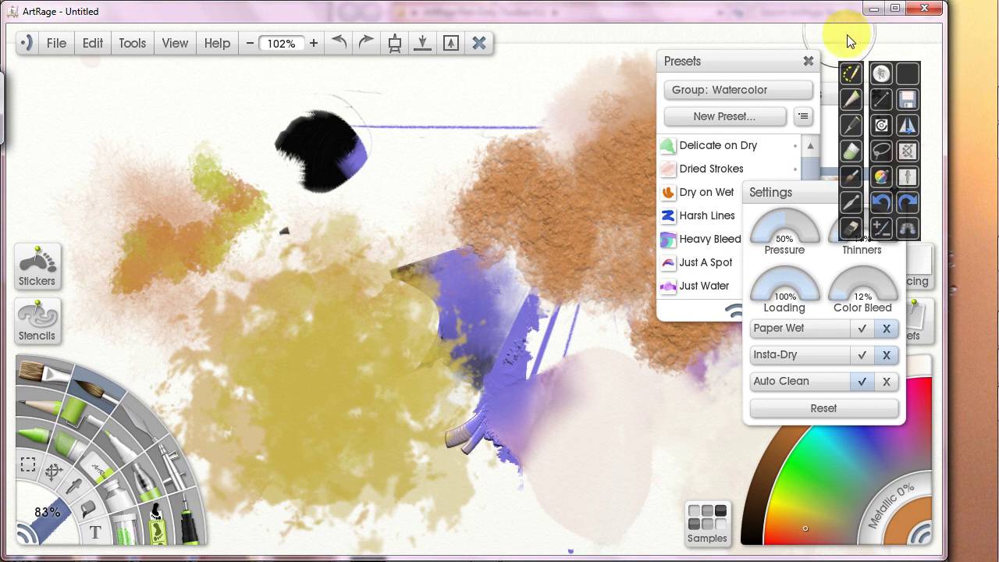
pyautogui.rightClick(822, 15)
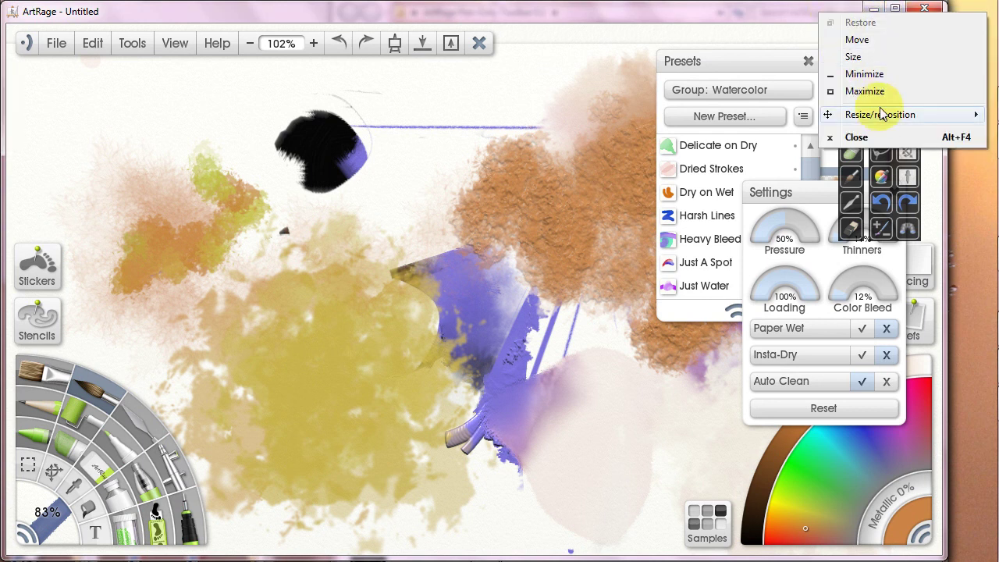
pyautogui.moveTo(880, 119)
pyautogui.click(767, 199)
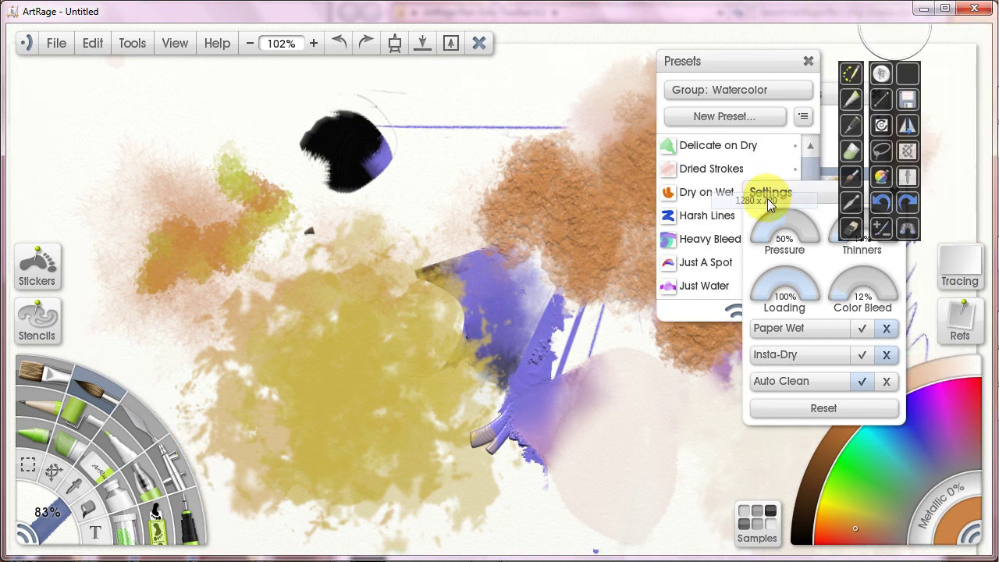
# - Move the floating toolbar to the top right and the Settings panel lower, then open Toolbar options
pyautogui.moveTo(903, 79); pyautogui.dragTo(947, 58)
pyautogui.moveTo(796, 196); pyautogui.dragTo(616, 213)
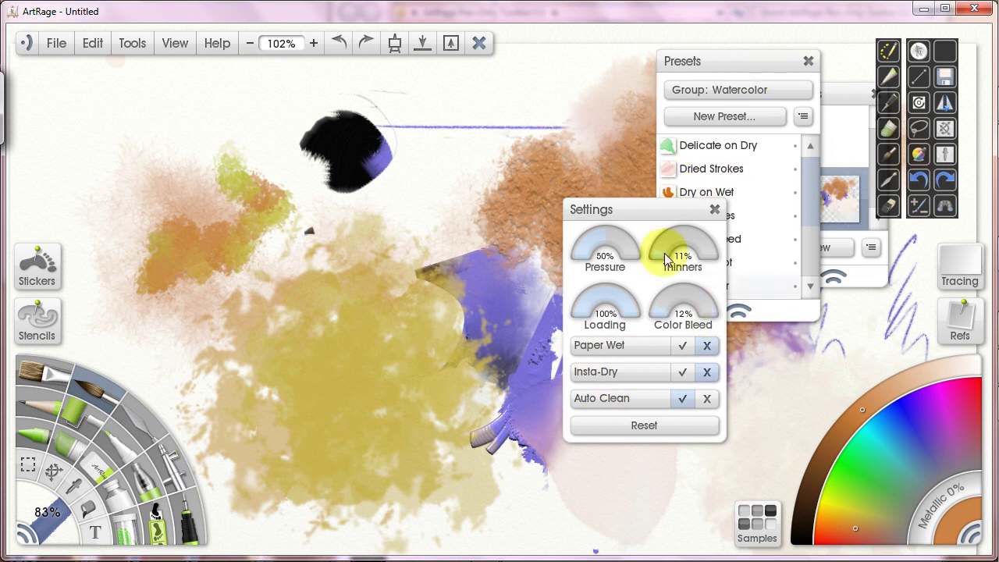
pyautogui.moveTo(654, 206); pyautogui.dragTo(724, 285)
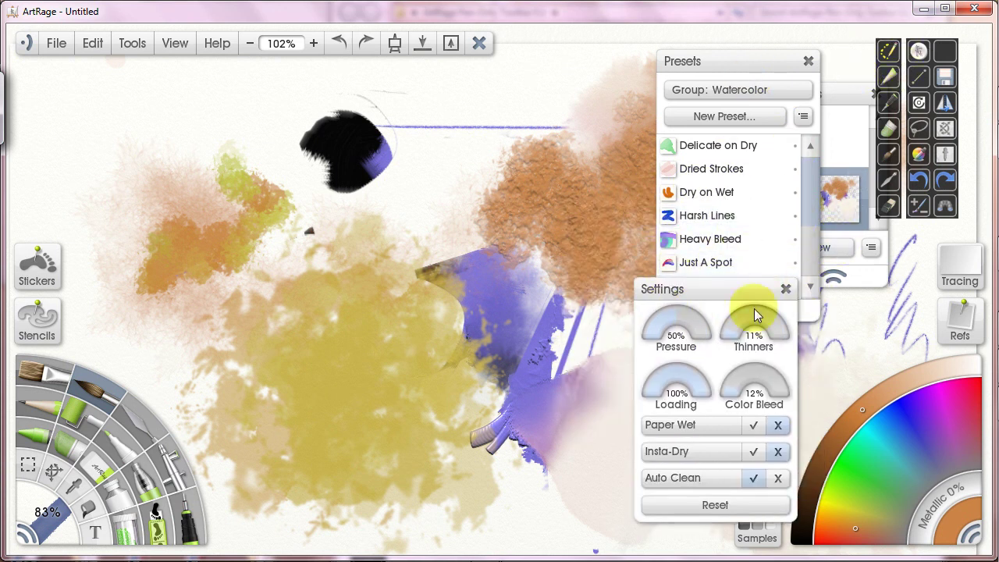
pyautogui.click(920, 54)
pyautogui.click(892, 214)
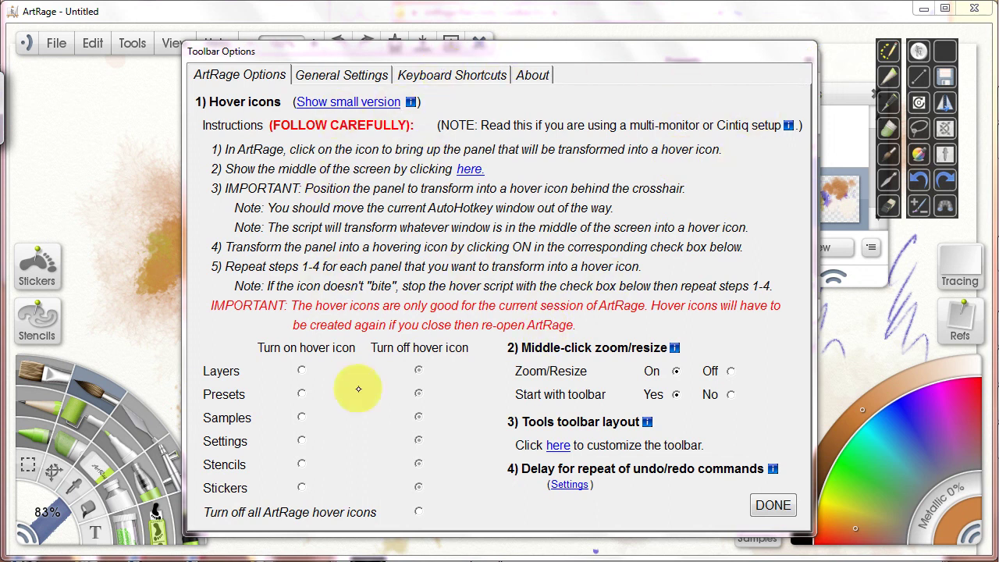
# - Review the General Settings page and close Toolbar Options with DONE
pyautogui.click(344, 74)
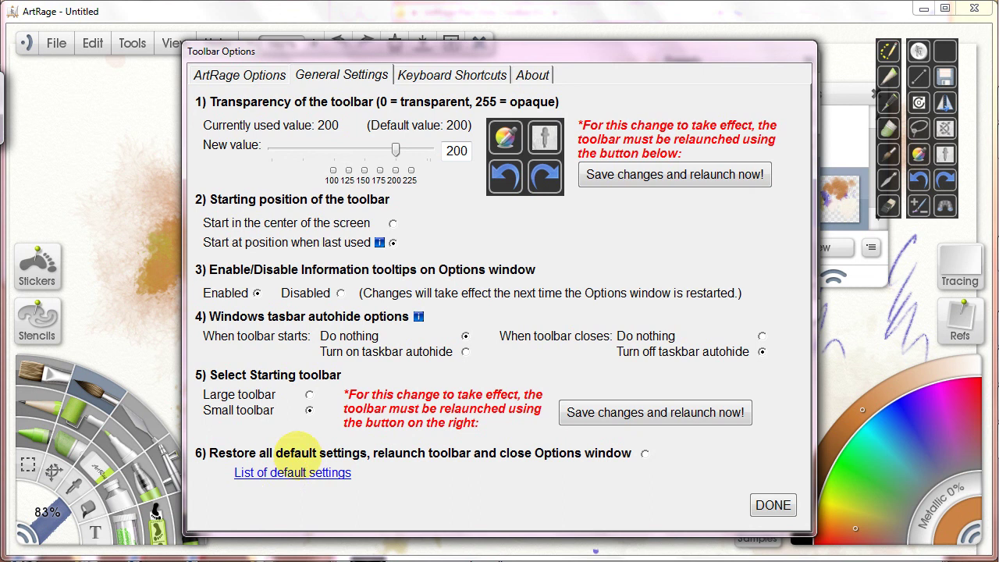
pyautogui.click(773, 505)
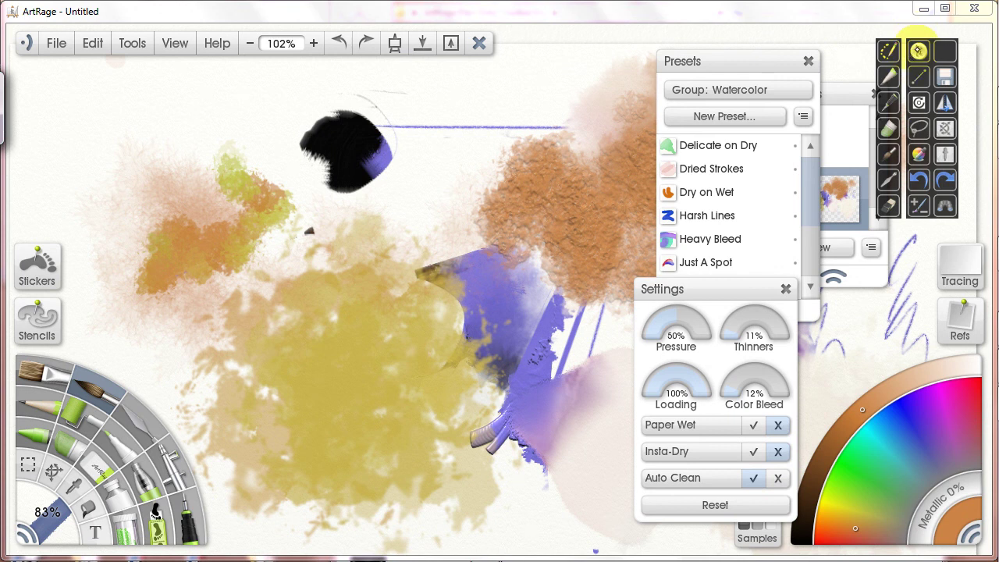
# - Show the Tools toolbar from the toolbar's quick settings menu
pyautogui.click(919, 50)
pyautogui.moveTo(883, 74)
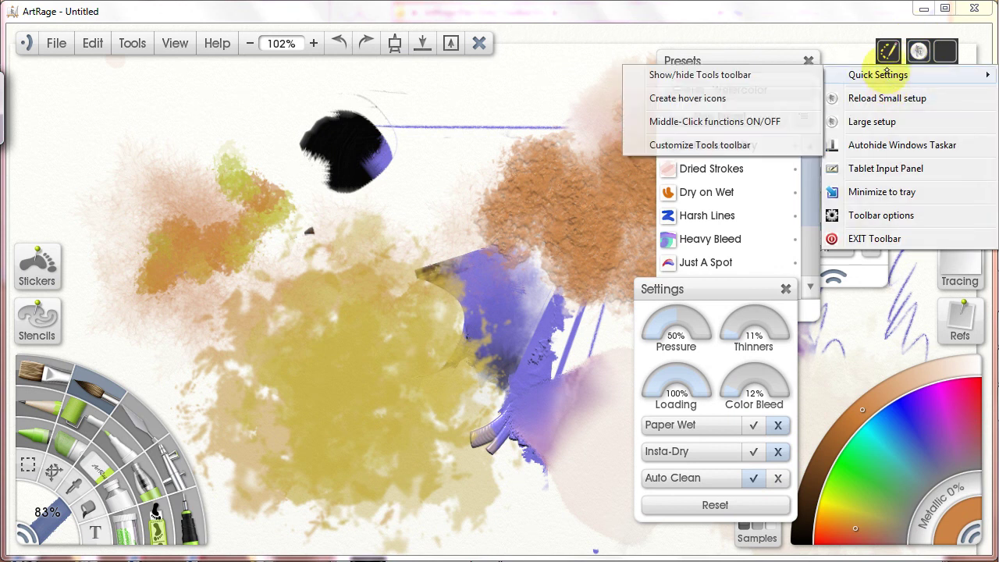
pyautogui.click(715, 76)
# - Start Create hover icons and turn on the canvas crosshairs
pyautogui.click(919, 50)
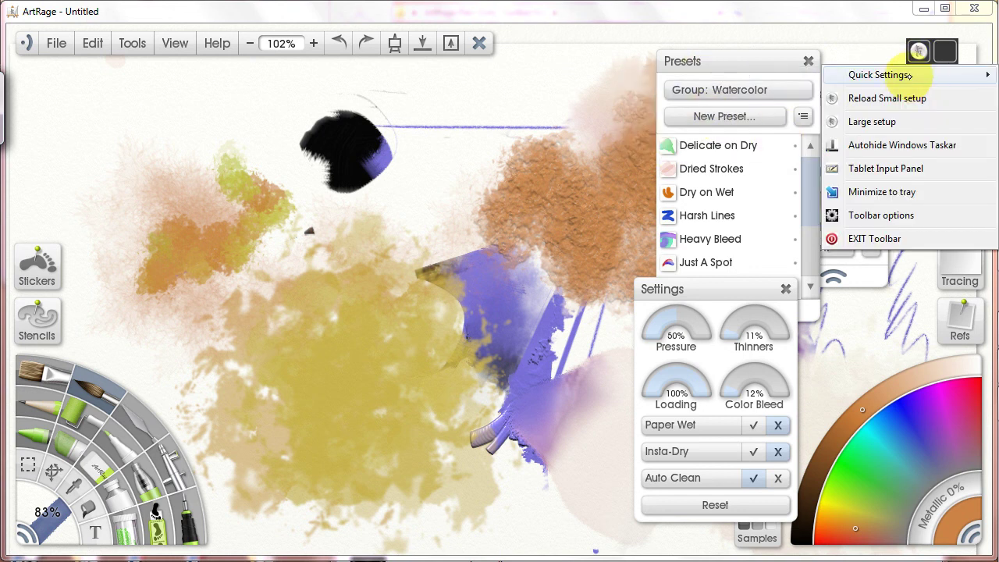
pyautogui.moveTo(878, 74)
pyautogui.click(677, 98)
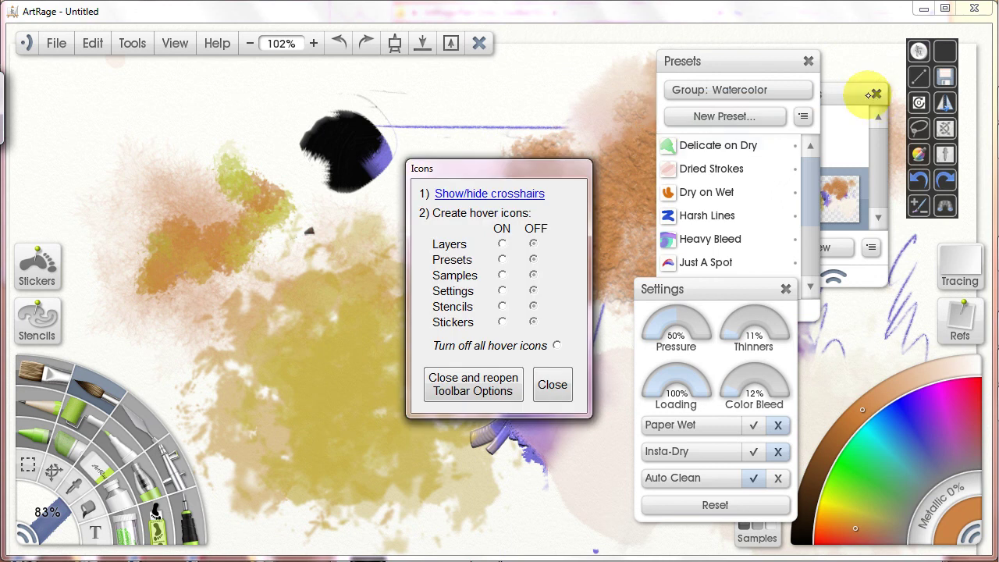
pyautogui.moveTo(485, 158); pyautogui.dragTo(208, 125)
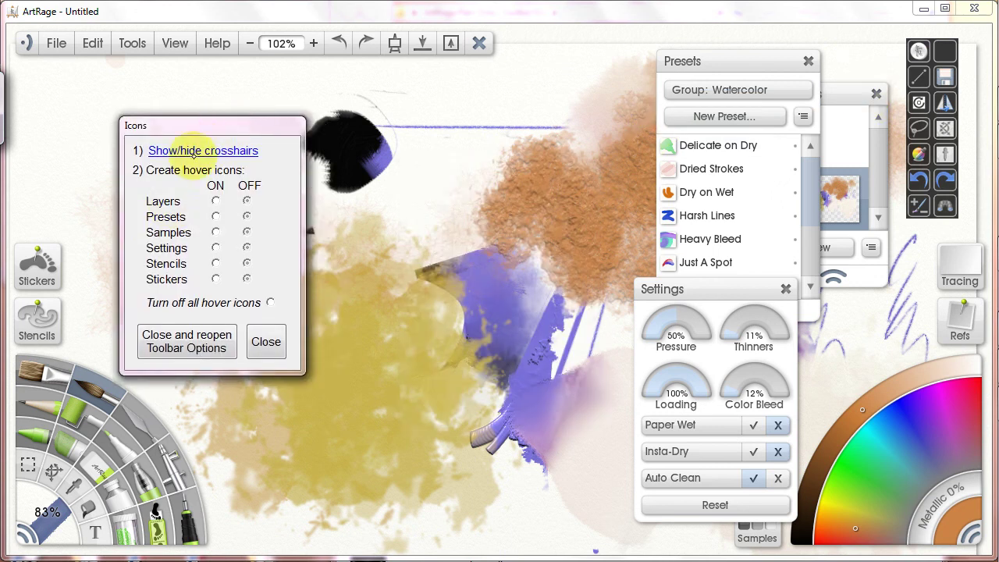
pyautogui.click(234, 152)
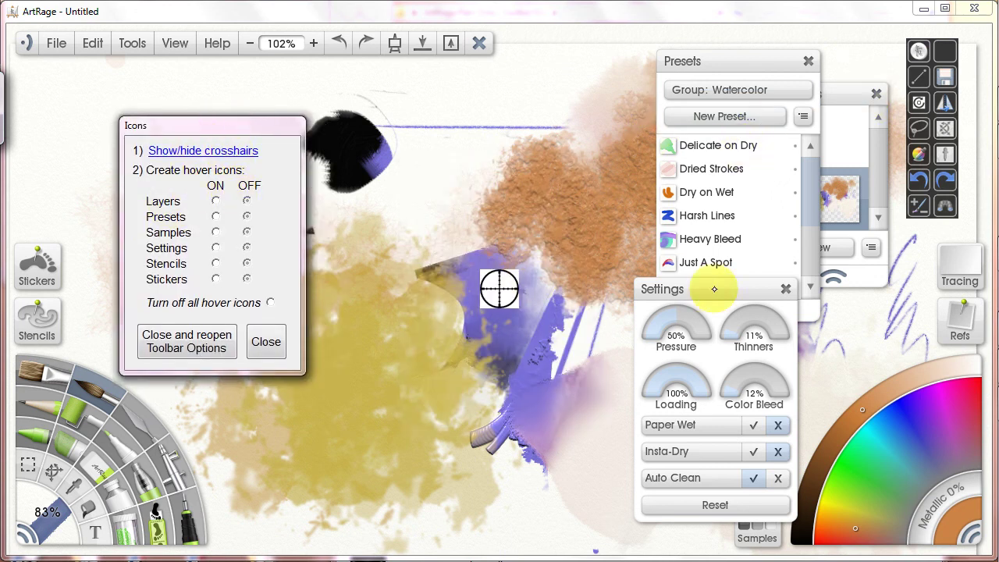
# - Drop the Settings, Presets and Layers panels on the crosshairs, set each ON, and close
pyautogui.moveTo(728, 289); pyautogui.dragTo(521, 242)
pyautogui.click(216, 248)
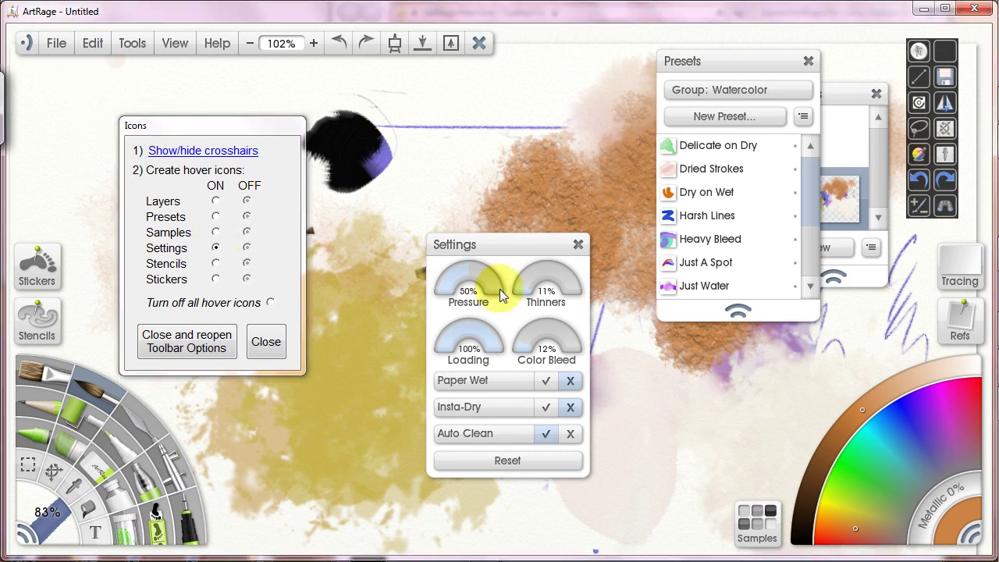
pyautogui.moveTo(499, 289)
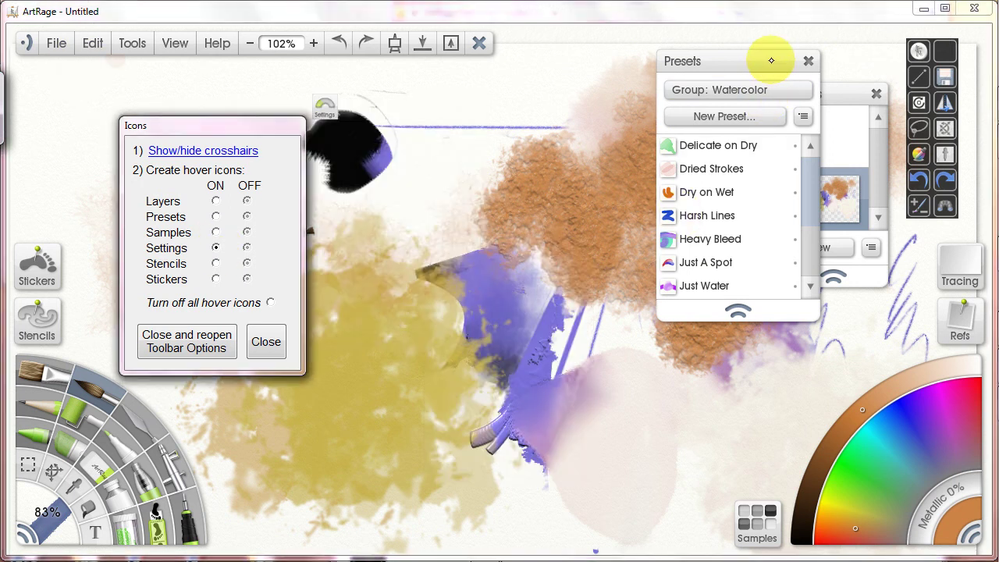
pyautogui.moveTo(770, 59); pyautogui.dragTo(495, 232)
pyautogui.click(216, 216)
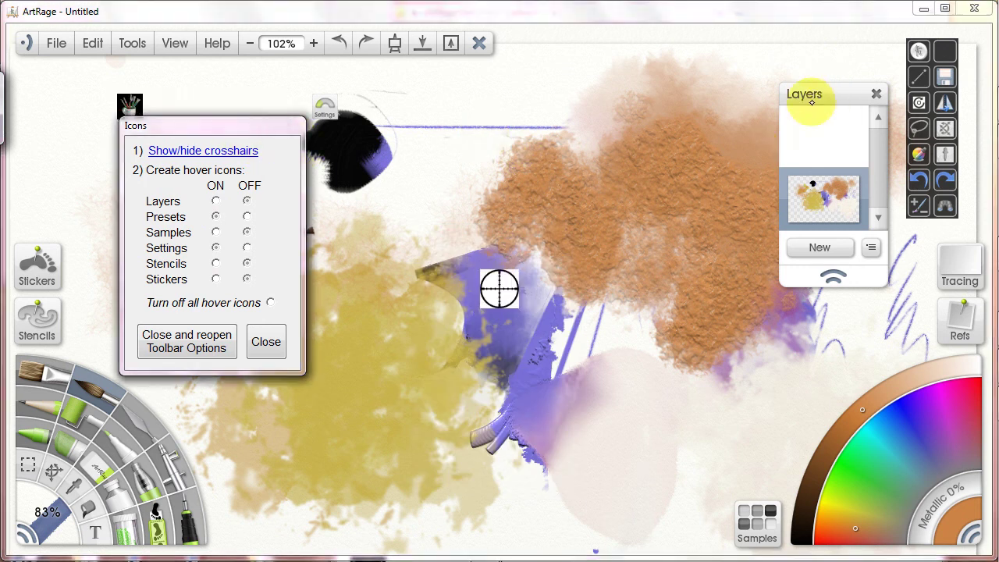
pyautogui.moveTo(811, 94); pyautogui.dragTo(485, 248)
pyautogui.click(216, 200)
pyautogui.click(502, 295)
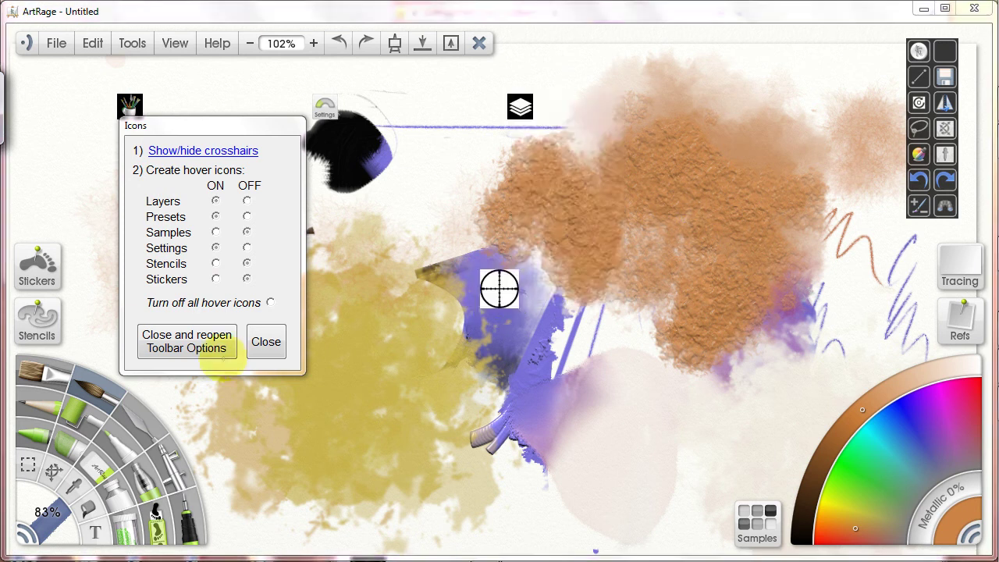
pyautogui.click(265, 341)
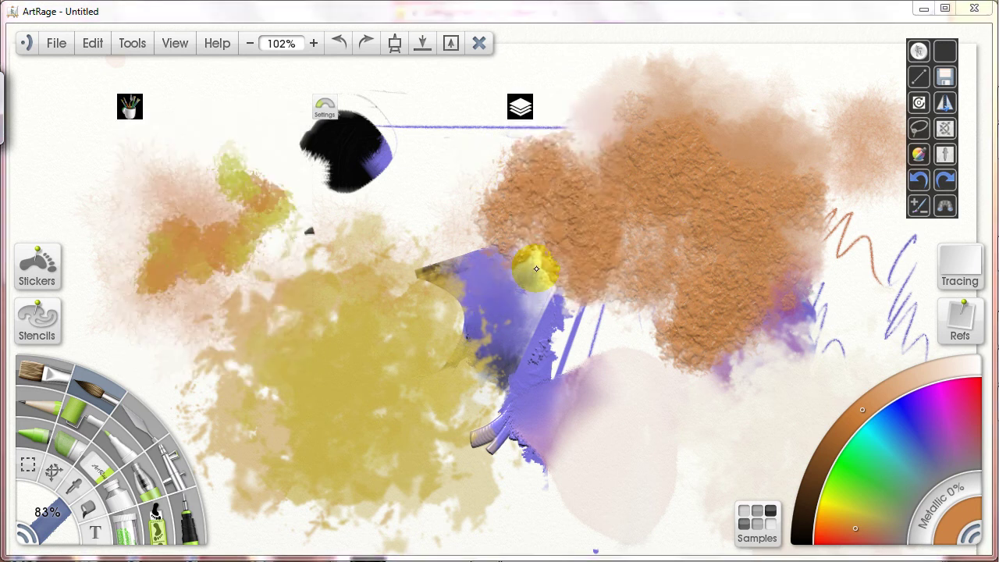
# - Open the Stencils collection and close it again
pyautogui.moveTo(519, 110)
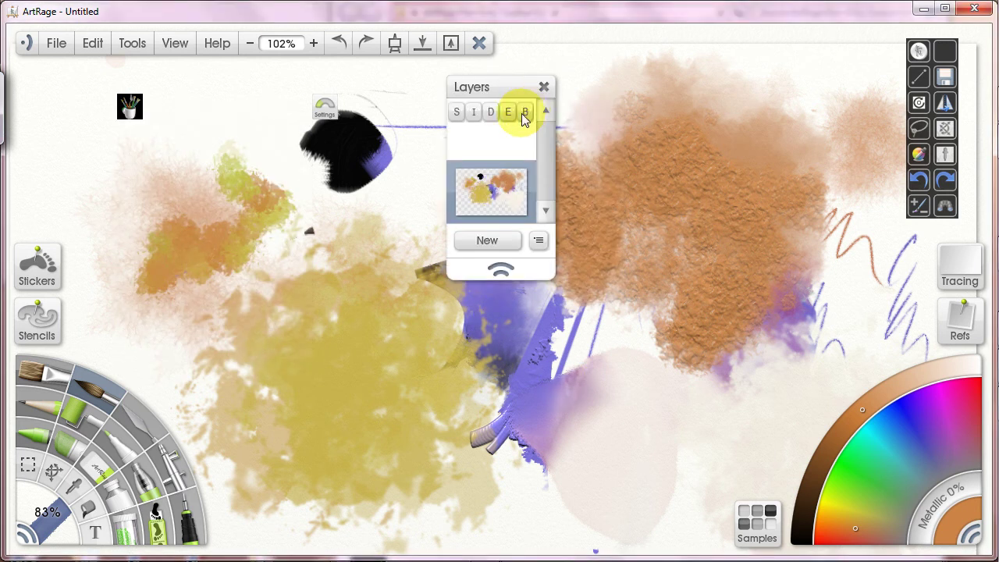
pyautogui.click(37, 320)
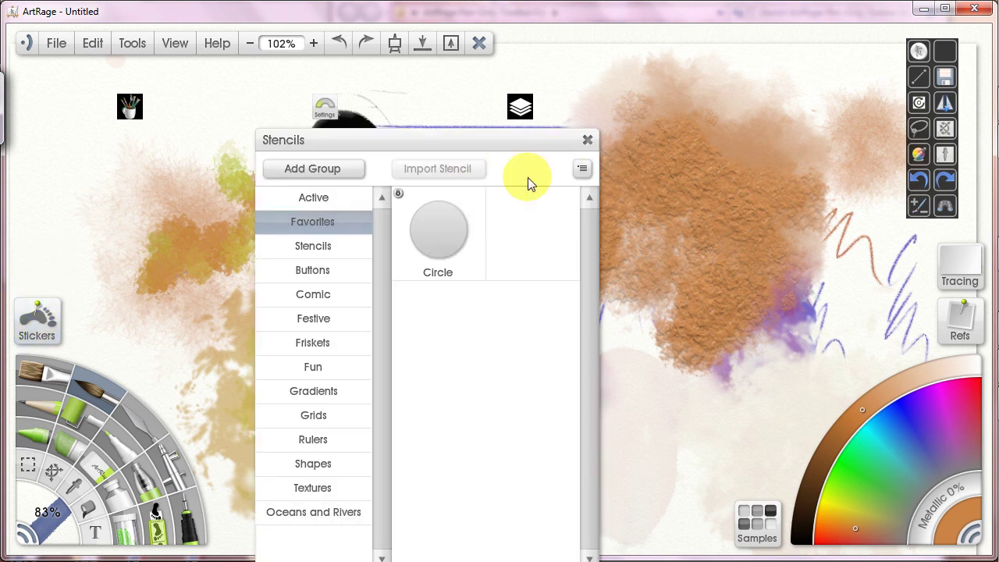
pyautogui.click(588, 140)
# - Select all the paint with the Layers panel's S button, then browse the layer options list
pyautogui.click(520, 107)
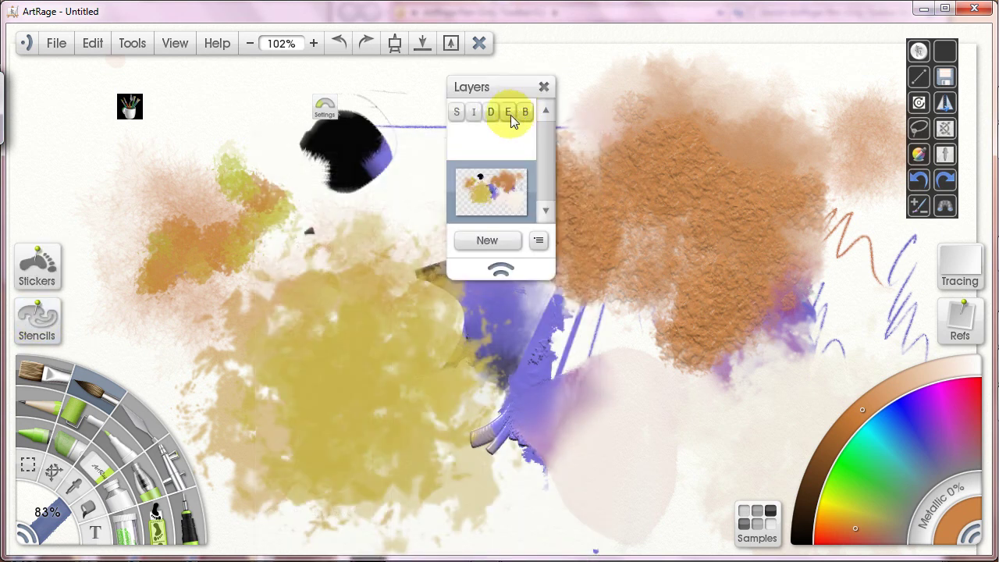
pyautogui.click(457, 113)
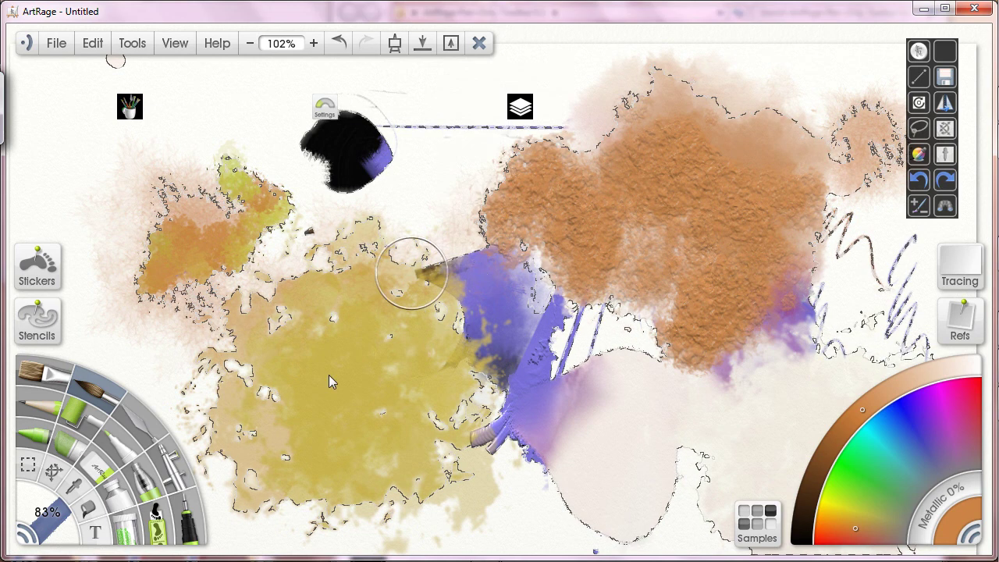
pyautogui.click(520, 107)
pyautogui.click(520, 118)
pyautogui.moveTo(601, 322)
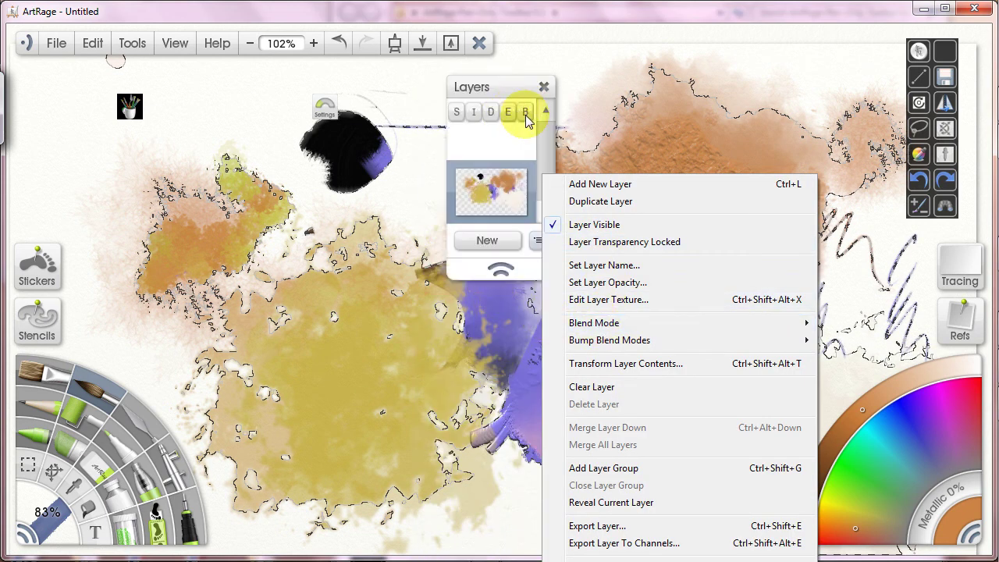
pyautogui.click(522, 114)
# - Toggle Clear Canvas Mode with Tab, ending with the interface hidden
pyautogui.press('Tab')
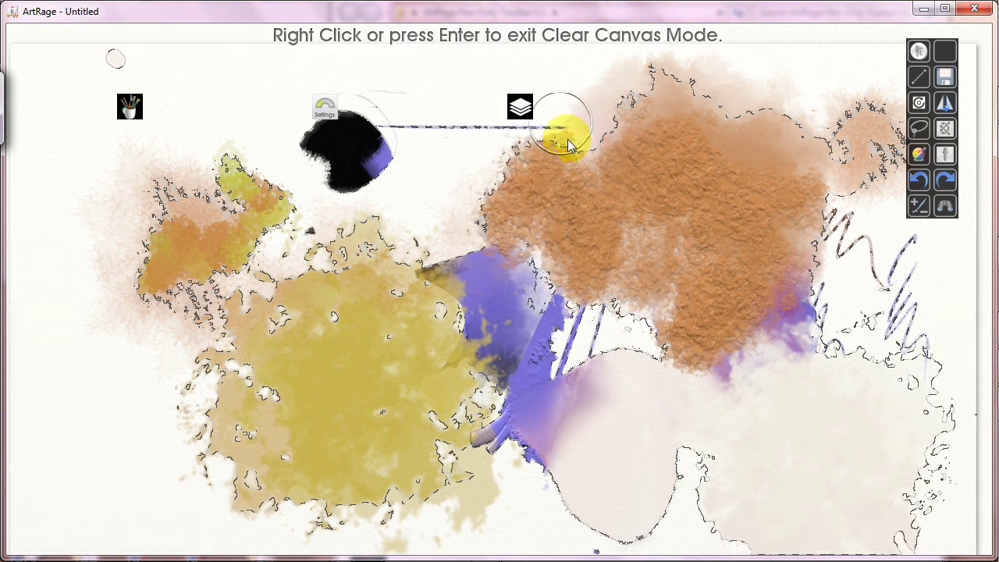
pyautogui.moveTo(518, 109)
pyautogui.press('Tab')
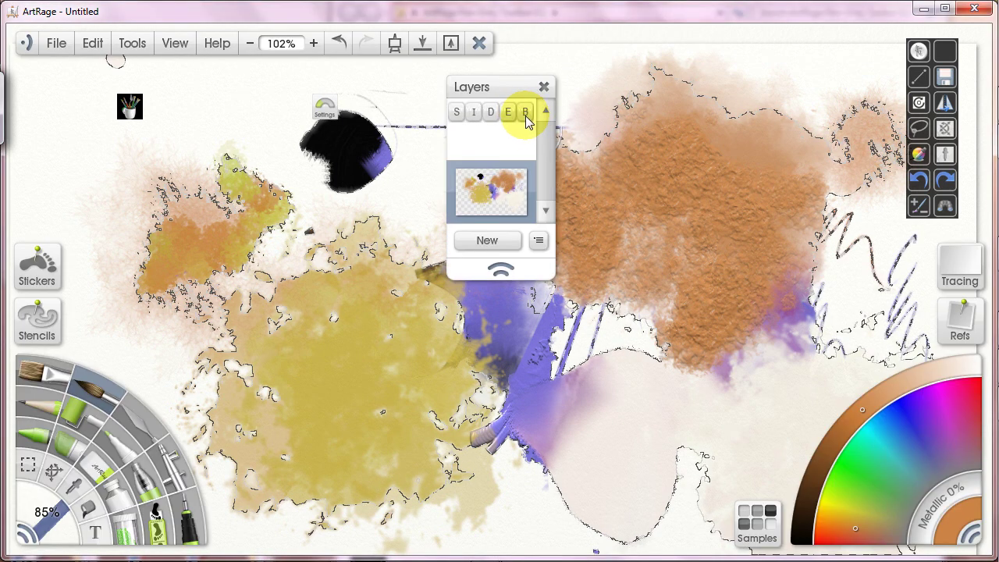
pyautogui.press('Tab')
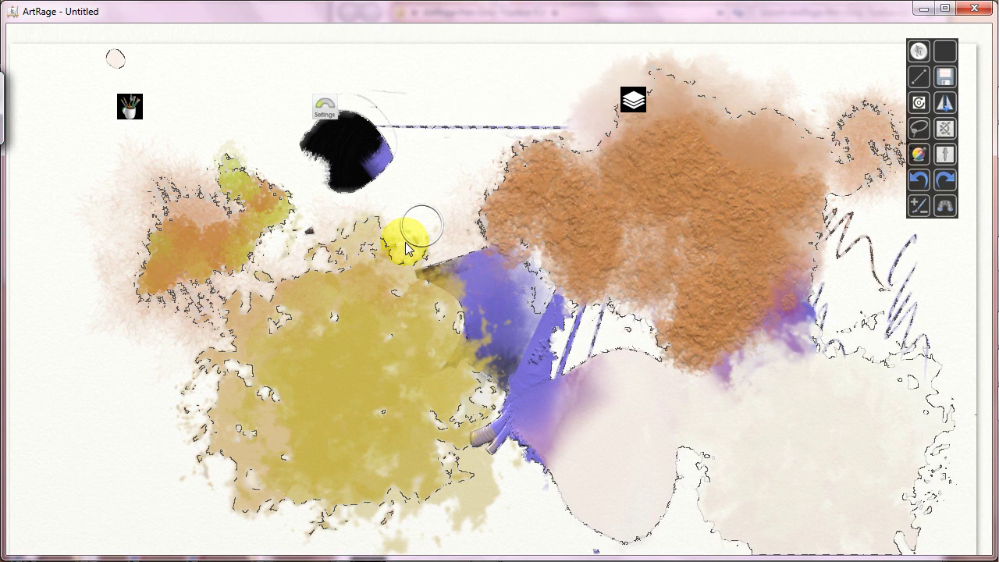
# - Deselect the paint with the Layers panel's D button and browse Blend Mode without changing it
pyautogui.click(614, 106)
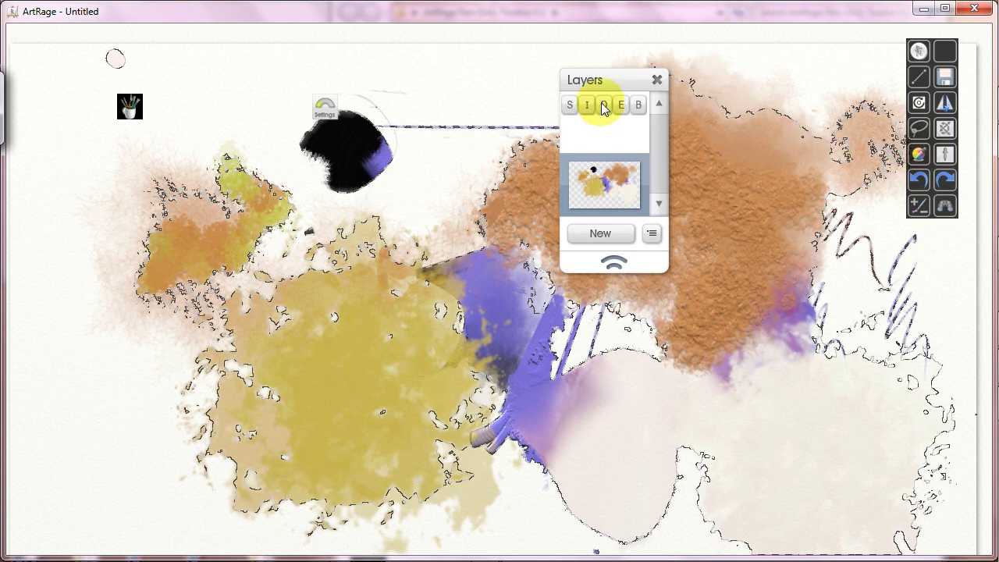
pyautogui.click(639, 105)
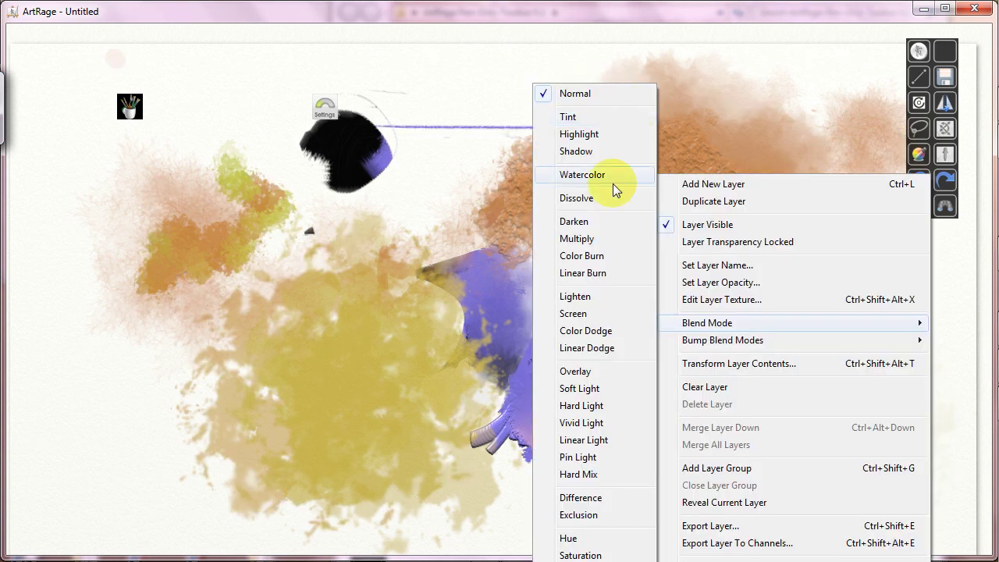
pyautogui.click(475, 247)
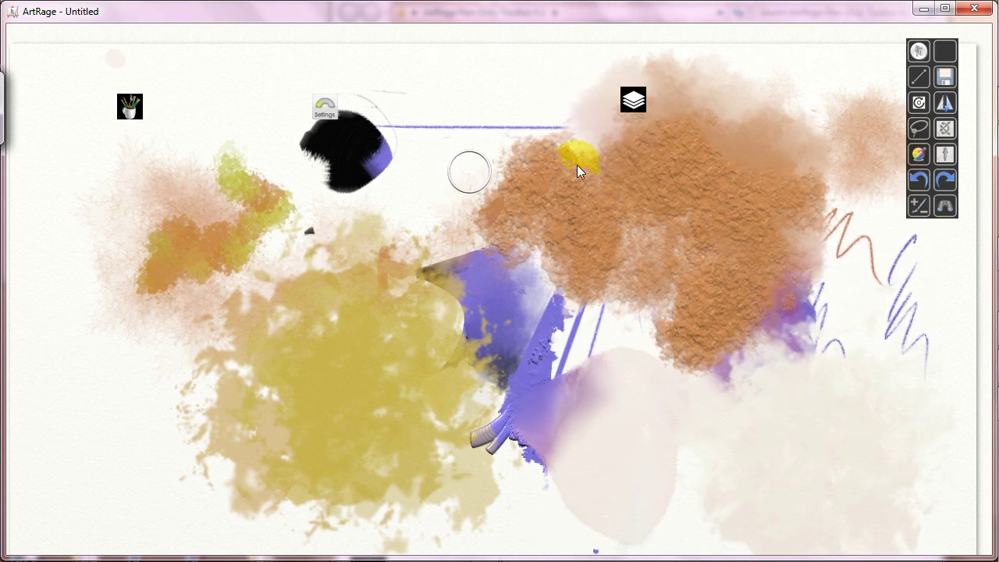
pyautogui.moveTo(632, 112)
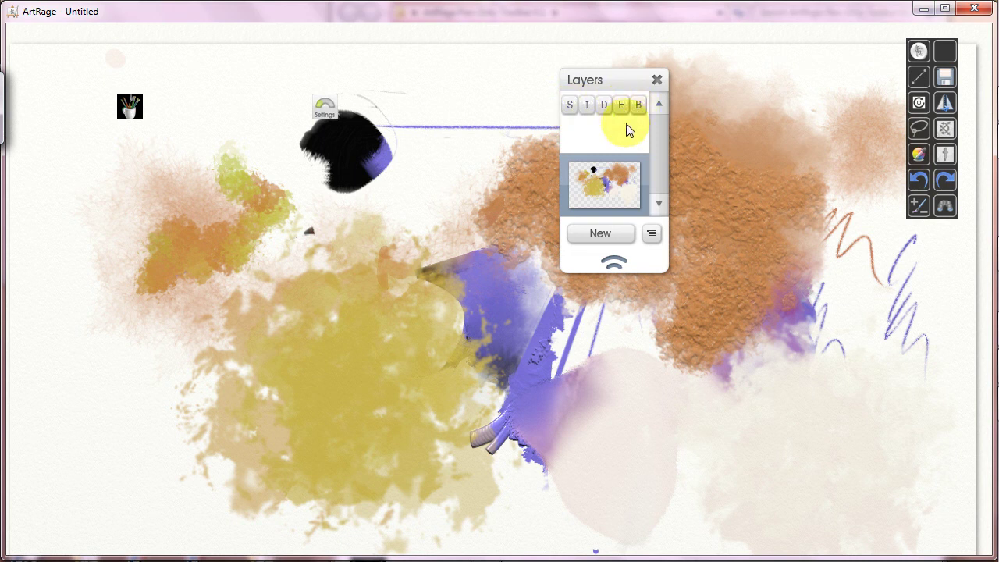
# - Move the Layers panel to the top right beside the toolbar and collapse it to its hover icon
pyautogui.moveTo(618, 83); pyautogui.dragTo(684, 94)
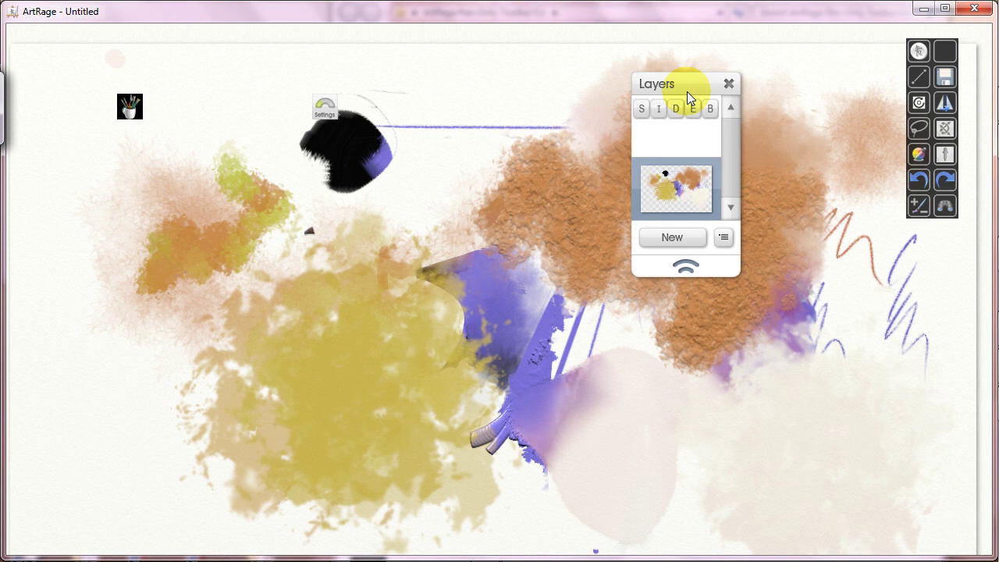
pyautogui.doubleClick(687, 91)
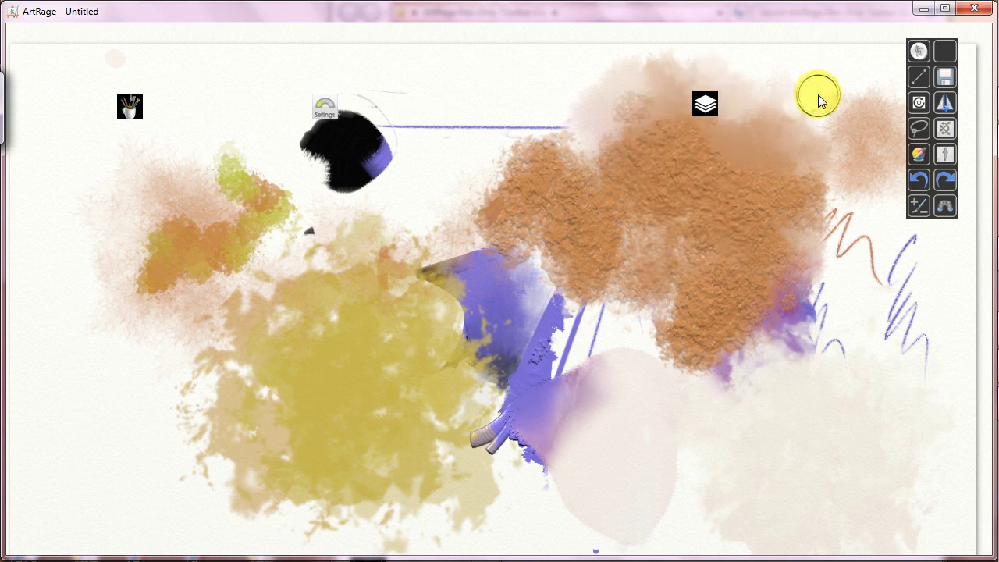
pyautogui.click(705, 105)
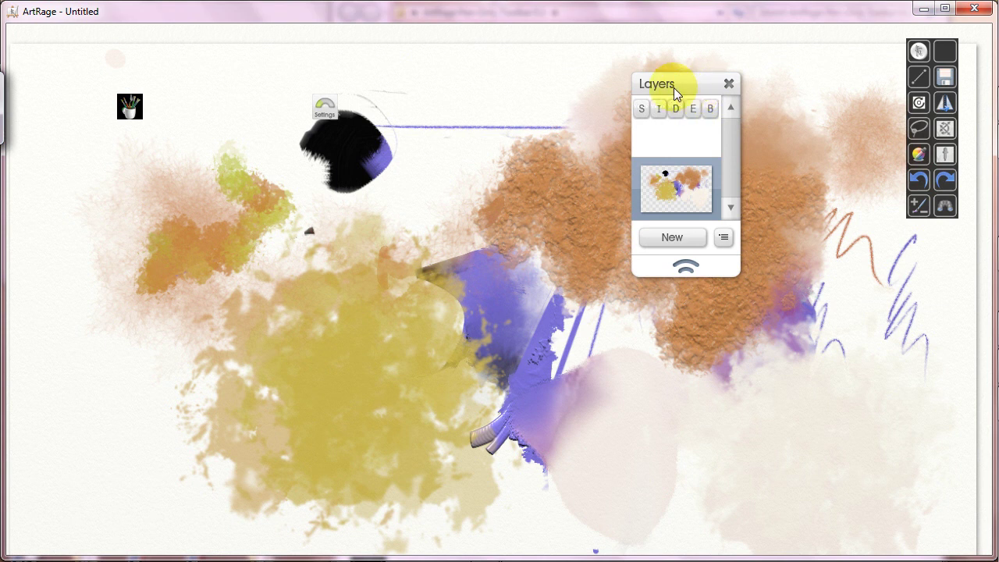
pyautogui.moveTo(673, 88); pyautogui.dragTo(811, 51)
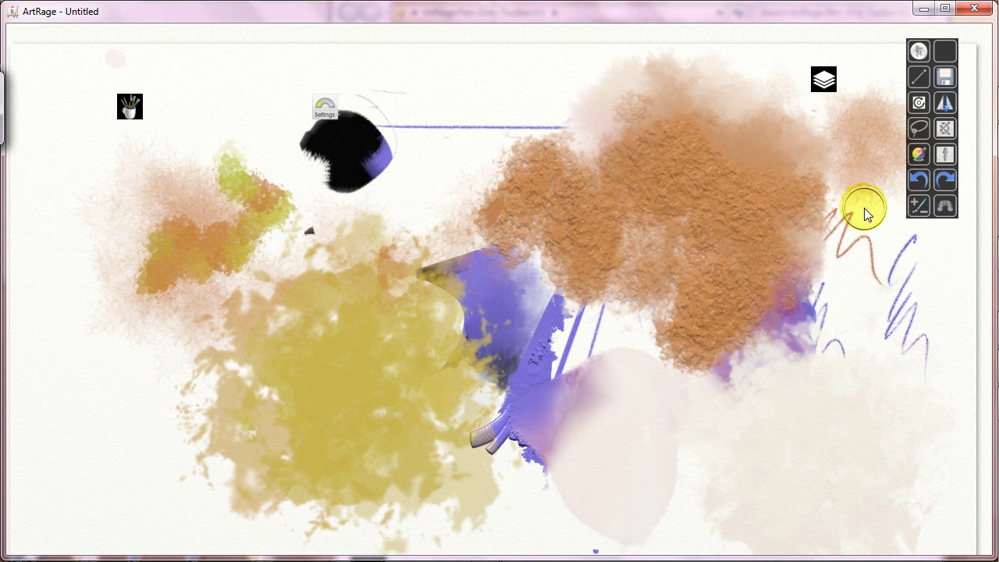
# - Use the custom toolbar's Quick Settings > Show/hide Tools toolbar to display the brush and tool icons
pyautogui.rightClick(918, 50)
pyautogui.moveTo(886, 75)
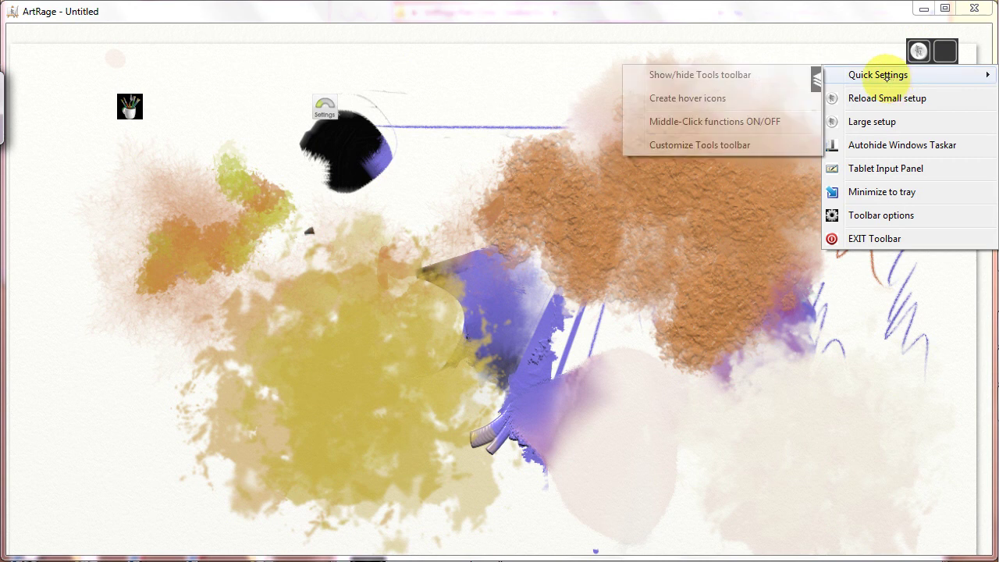
pyautogui.click(773, 77)
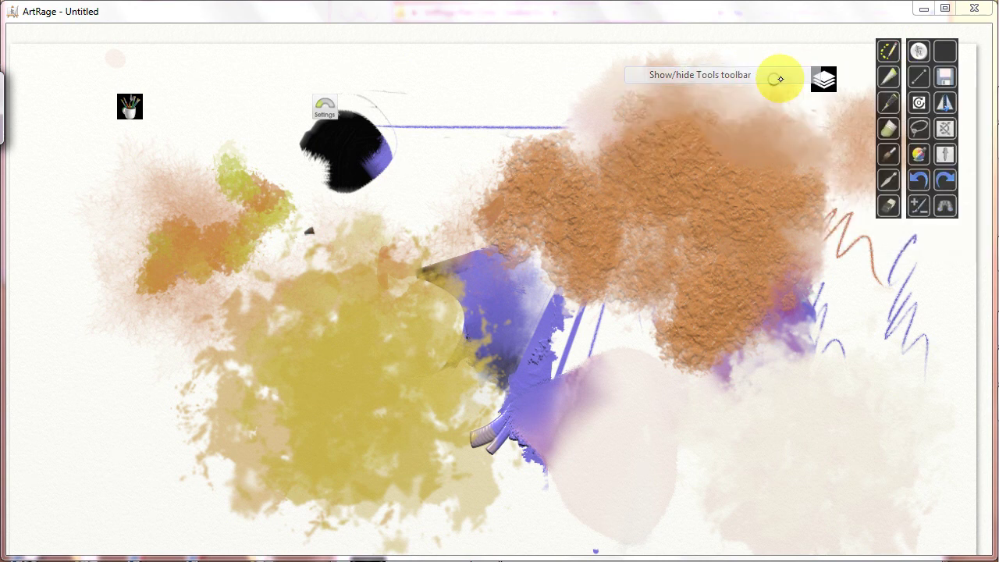
pyautogui.rightClick(919, 53)
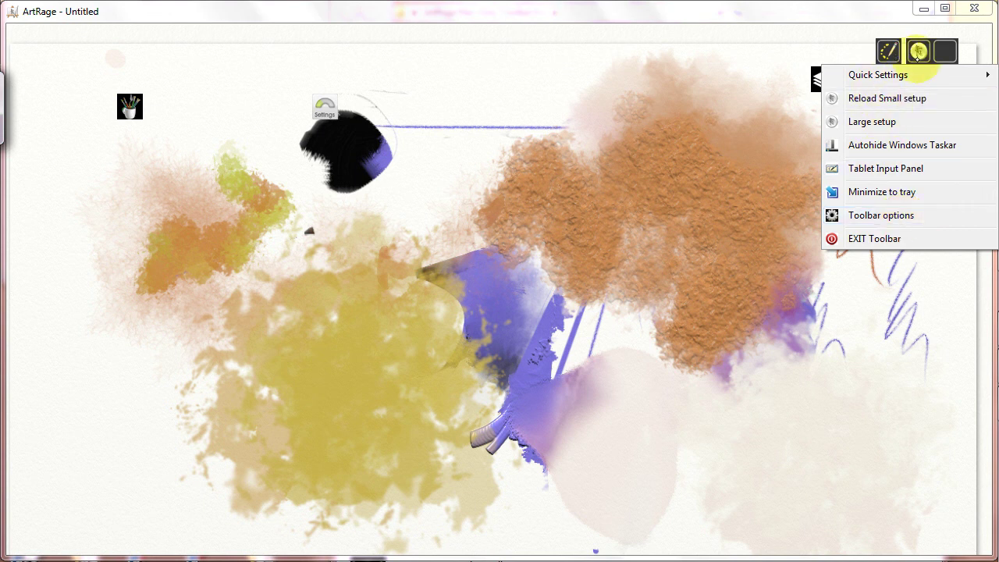
pyautogui.click(918, 52)
pyautogui.rightClick(918, 51)
pyautogui.moveTo(858, 75)
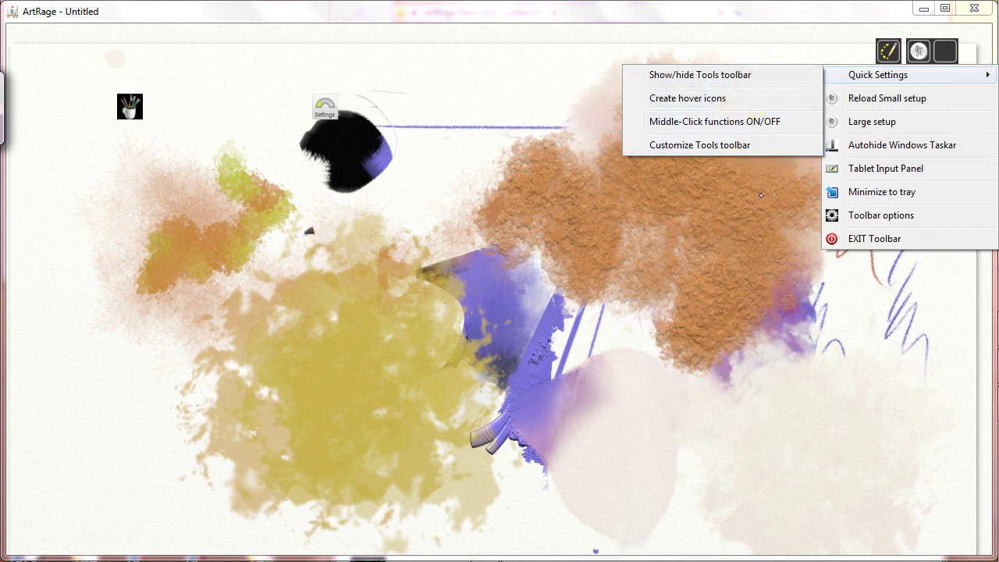
pyautogui.click(749, 74)
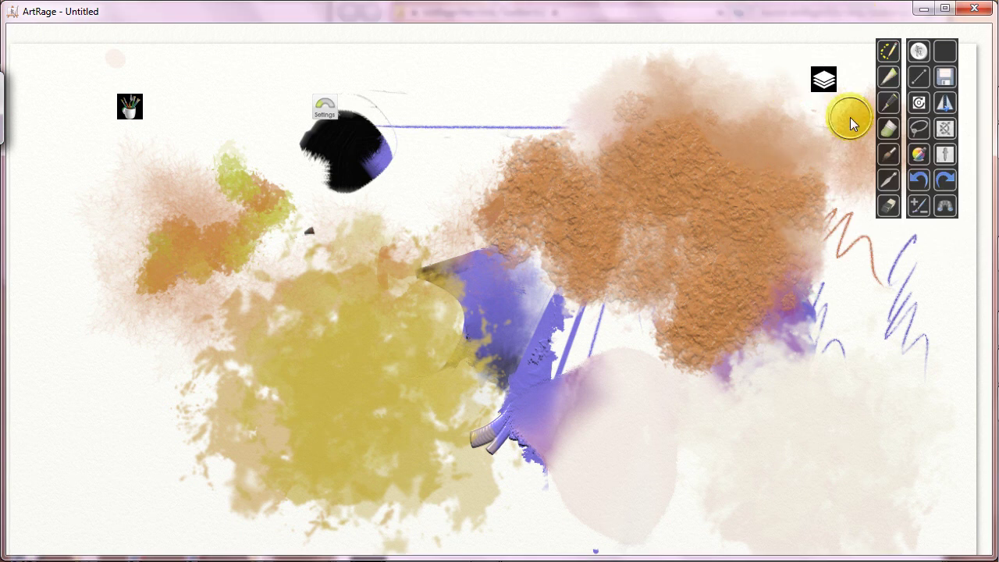